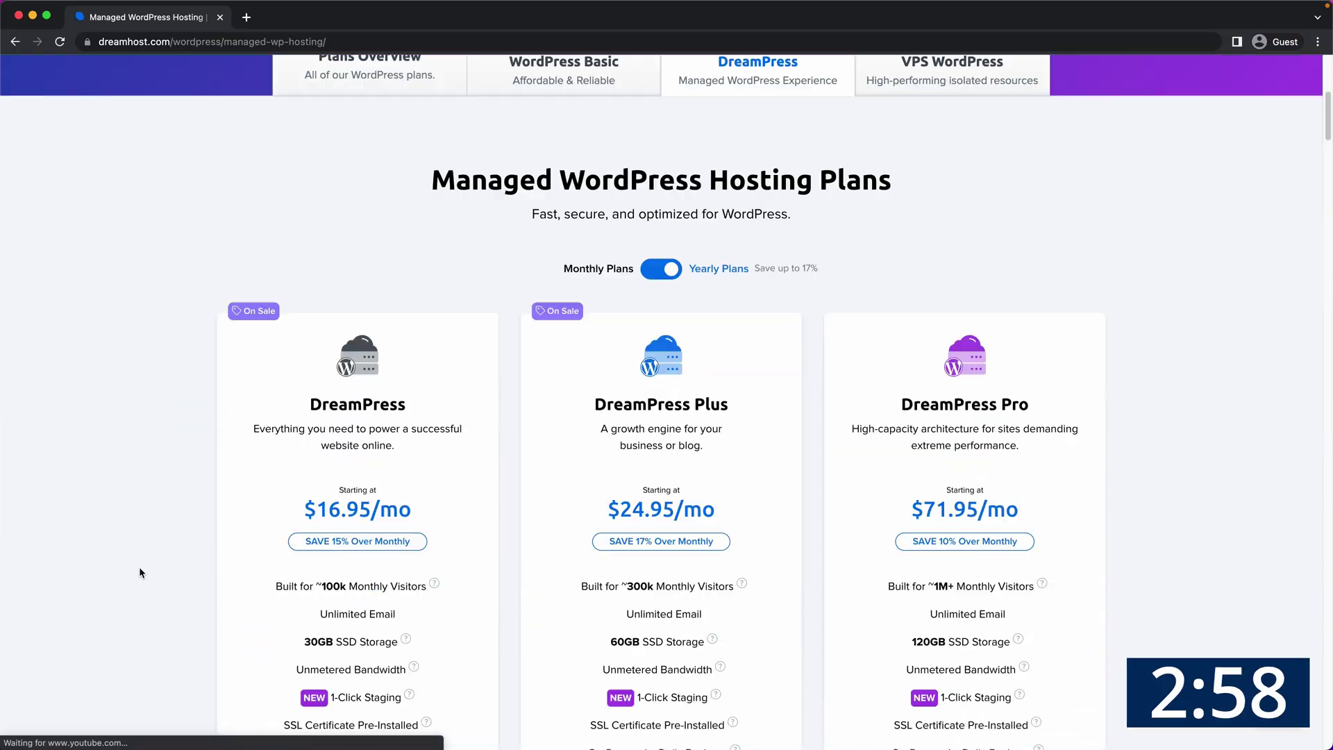
{"action": "scroll", "coordinate": [139, 572], "scroll_direction": "down", "scroll_amount": 1}
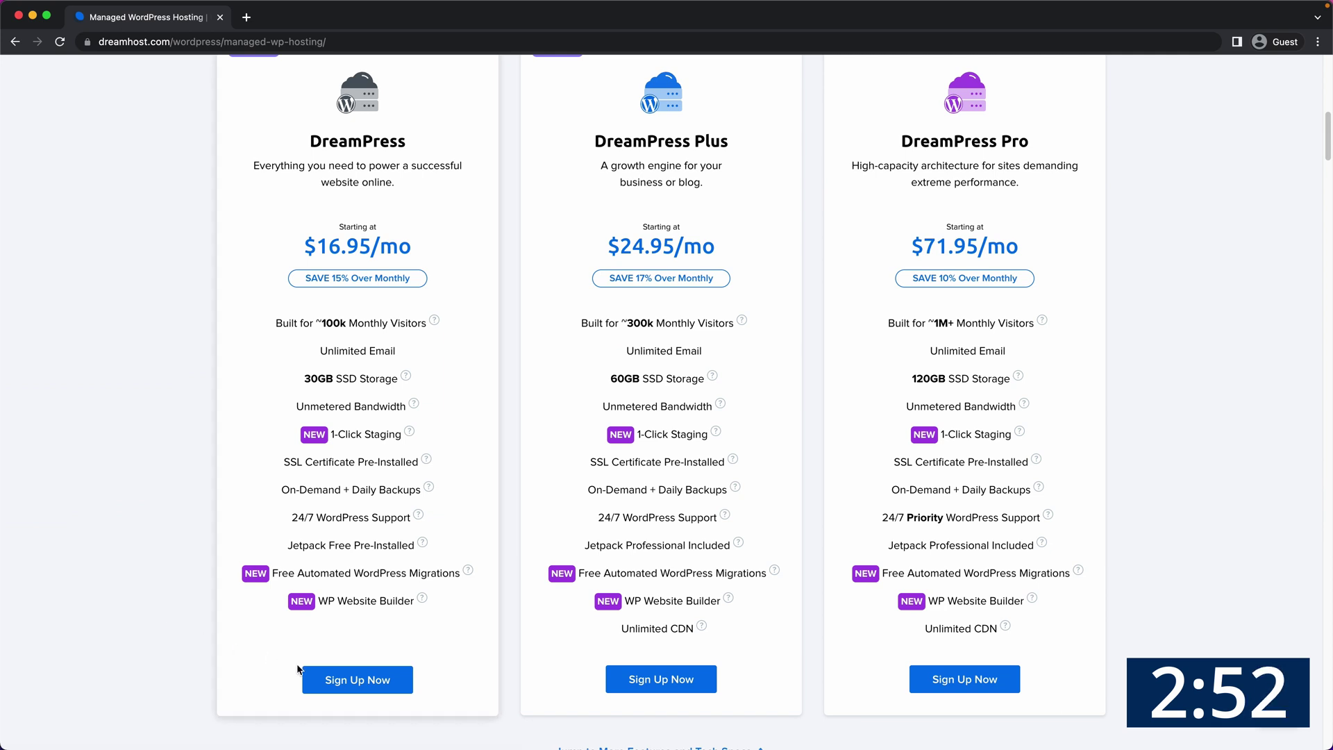
Start a DreamPress sign-up, choose to register a new domain and search for tnflo.com
{"action": "left_click", "coordinate": [320, 680]}
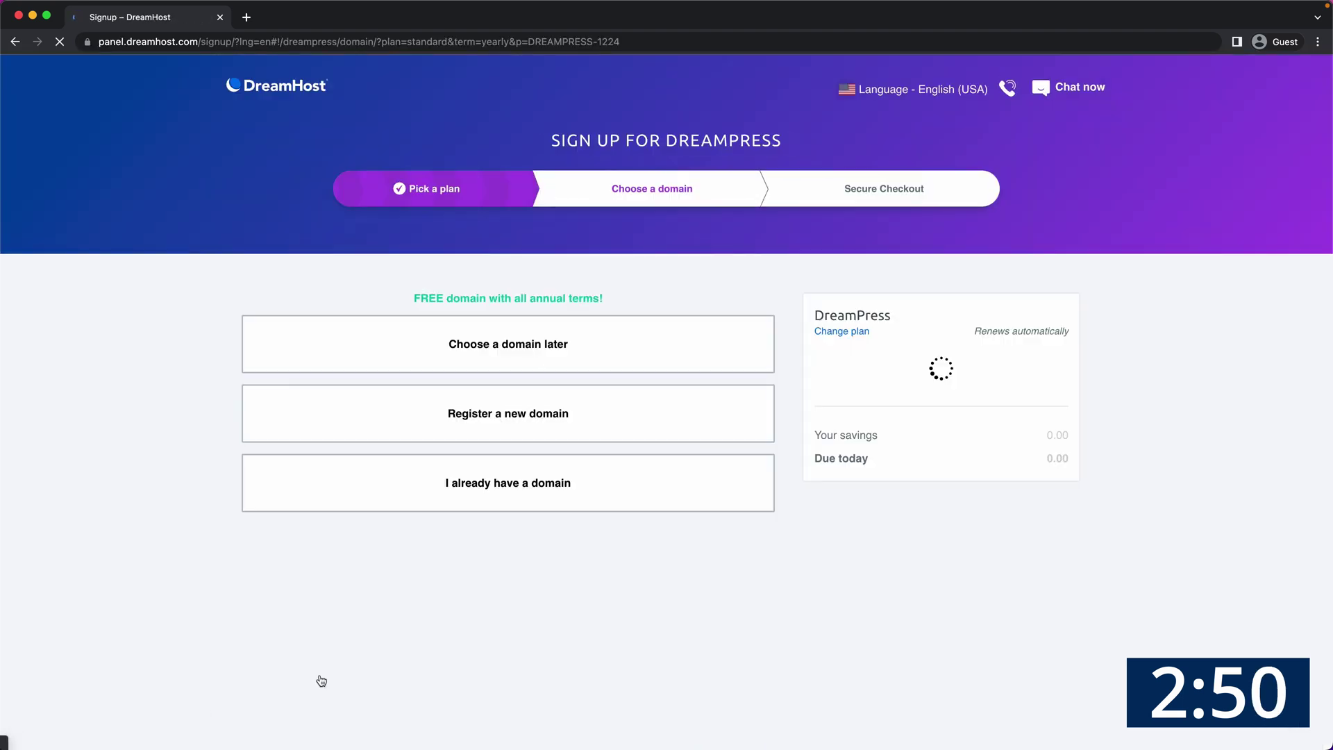
{"action": "left_click", "coordinate": [313, 437]}
{"action": "left_click", "coordinate": [311, 435]}
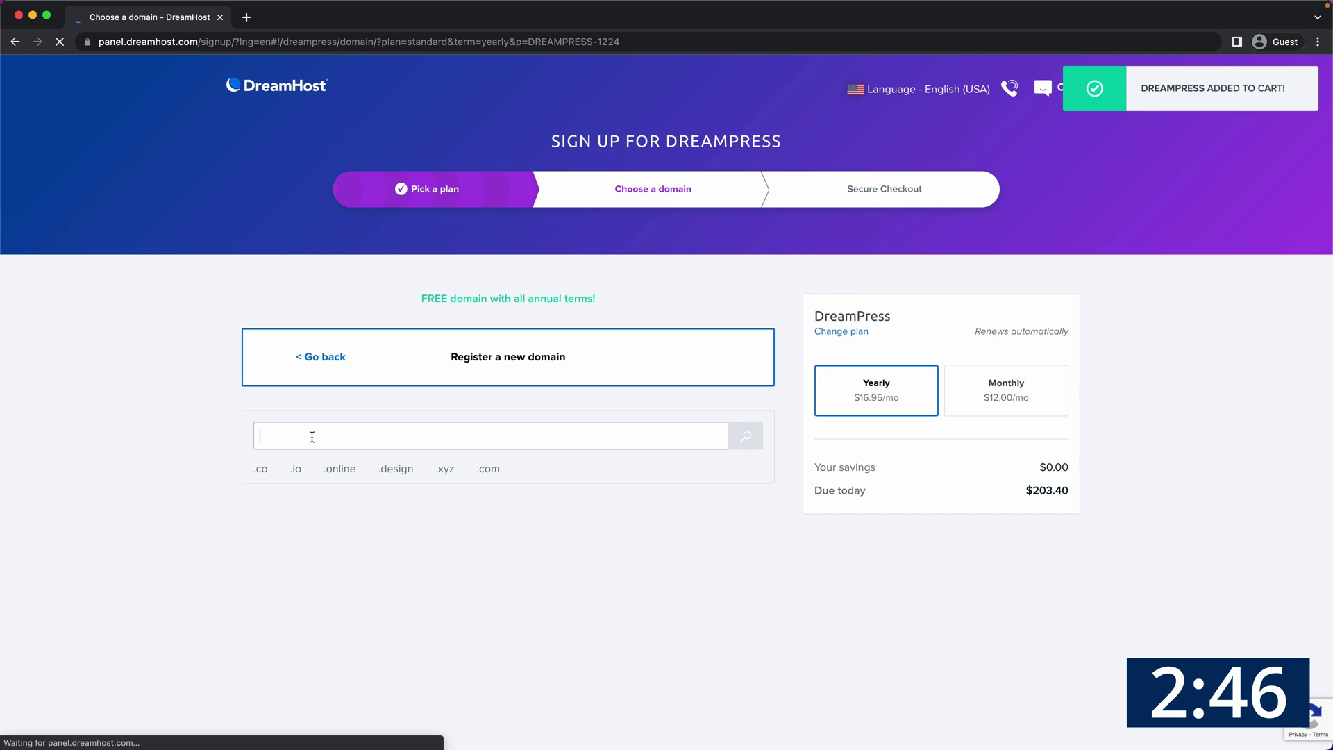
{"action": "type", "text": "tnflo.com"}
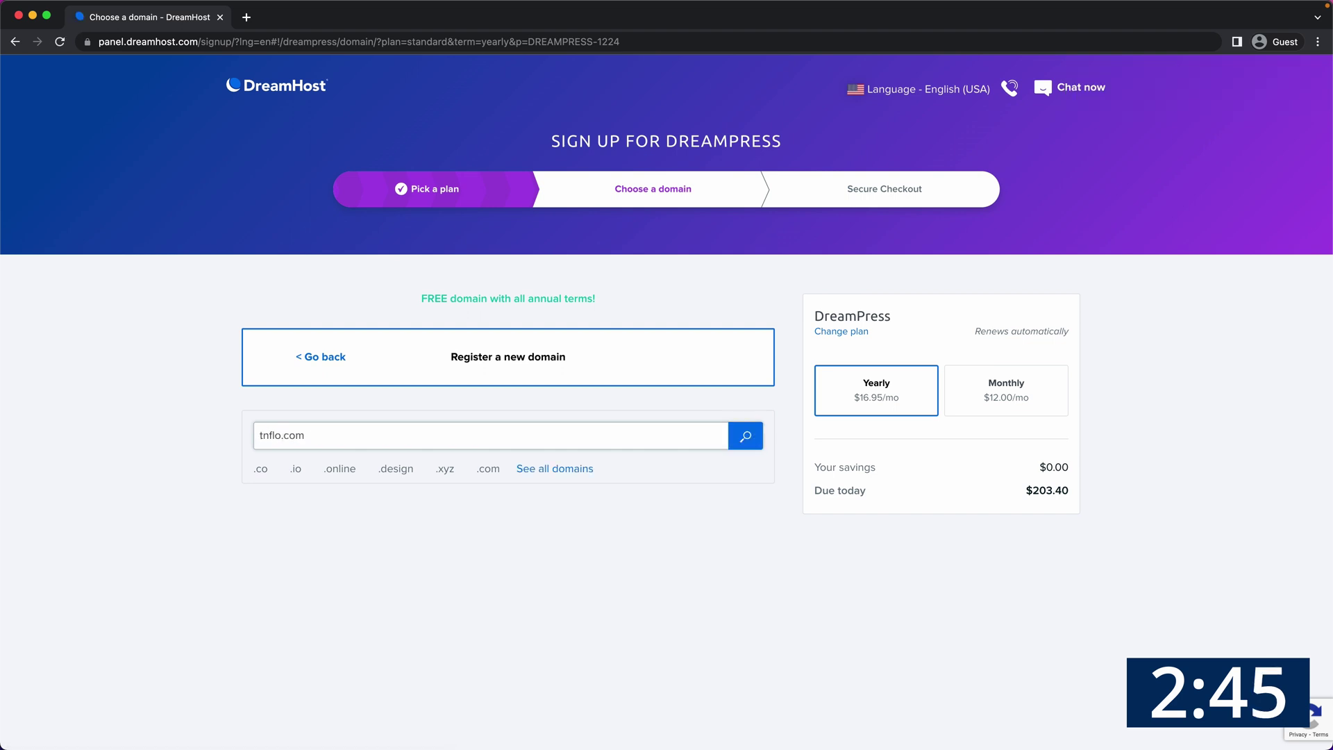
{"action": "left_click", "coordinate": [740, 435]}
Add the free tnflo.com domain to the cart and begin filling in the card details
{"action": "left_click", "coordinate": [715, 534]}
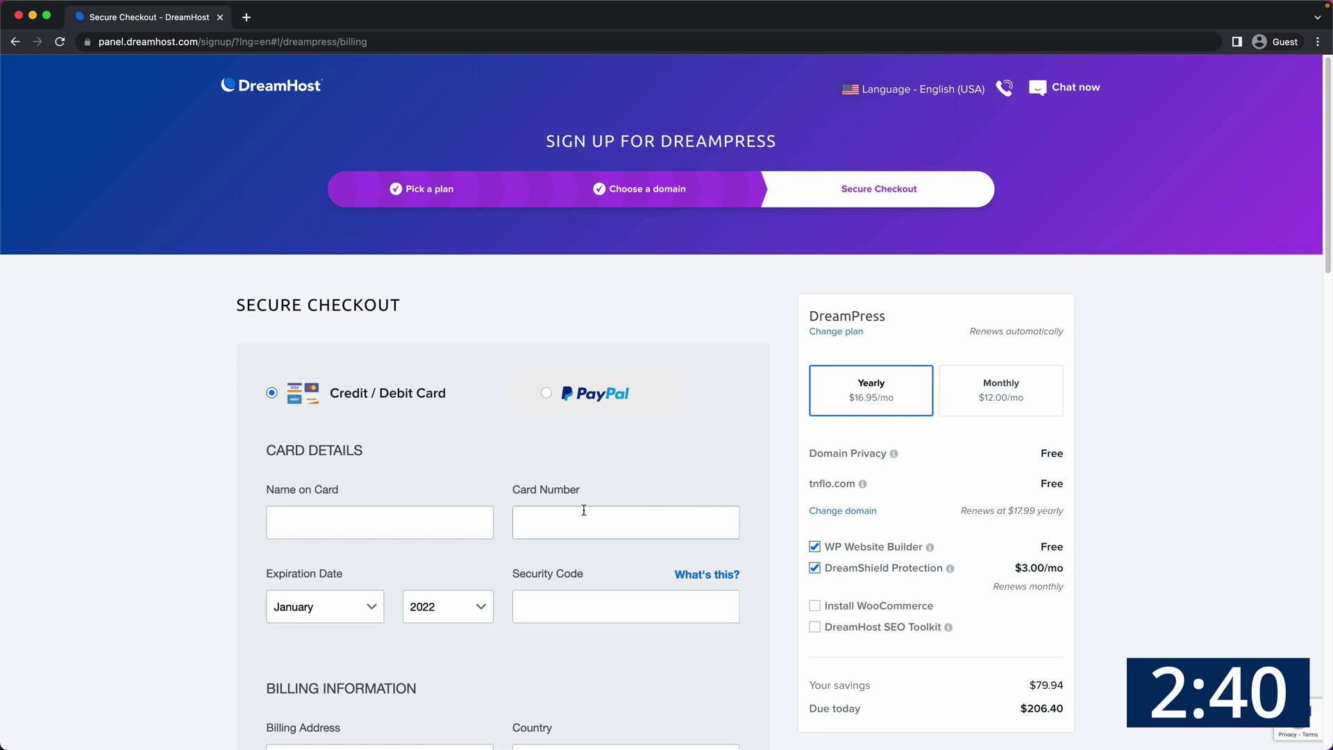
{"action": "left_click", "coordinate": [462, 517]}
{"action": "type", "text": "Tony"}
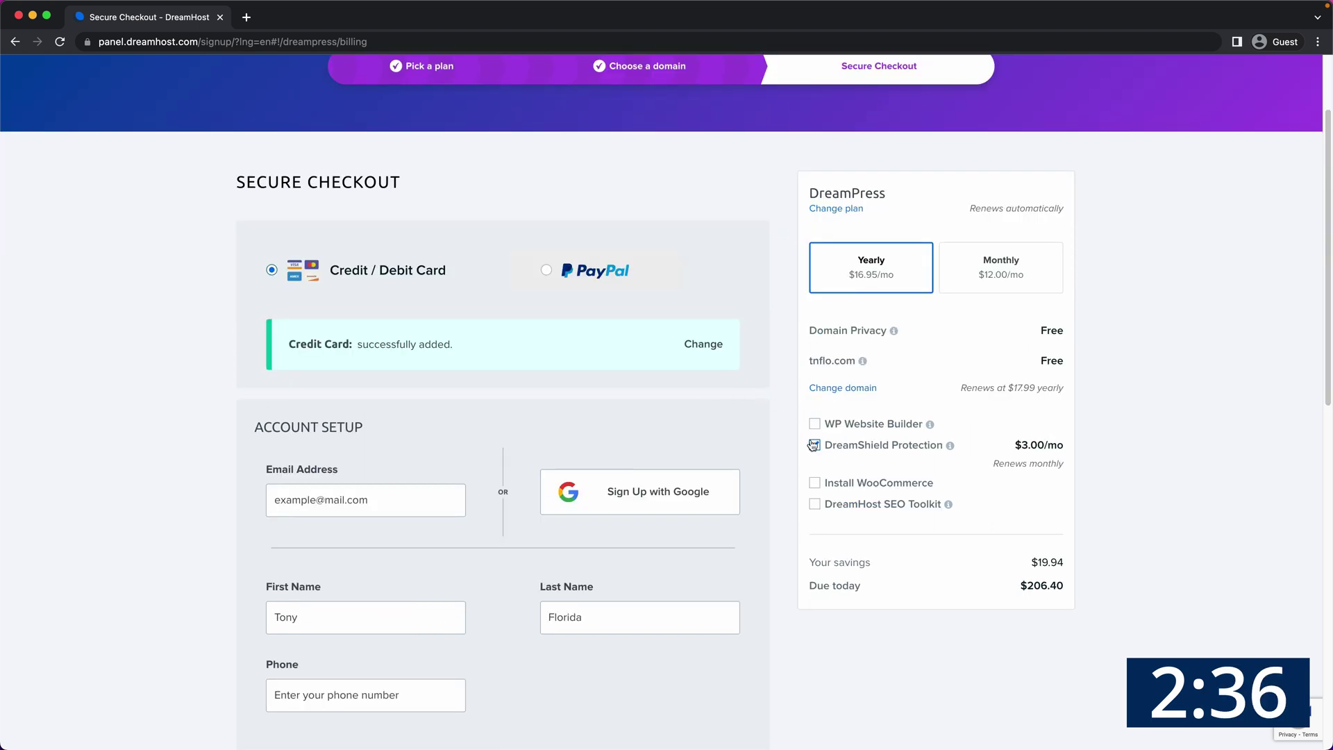
Remove the DreamShield Protection add-on and submit the DreamPress order for $203.40
{"action": "left_click", "coordinate": [814, 445]}
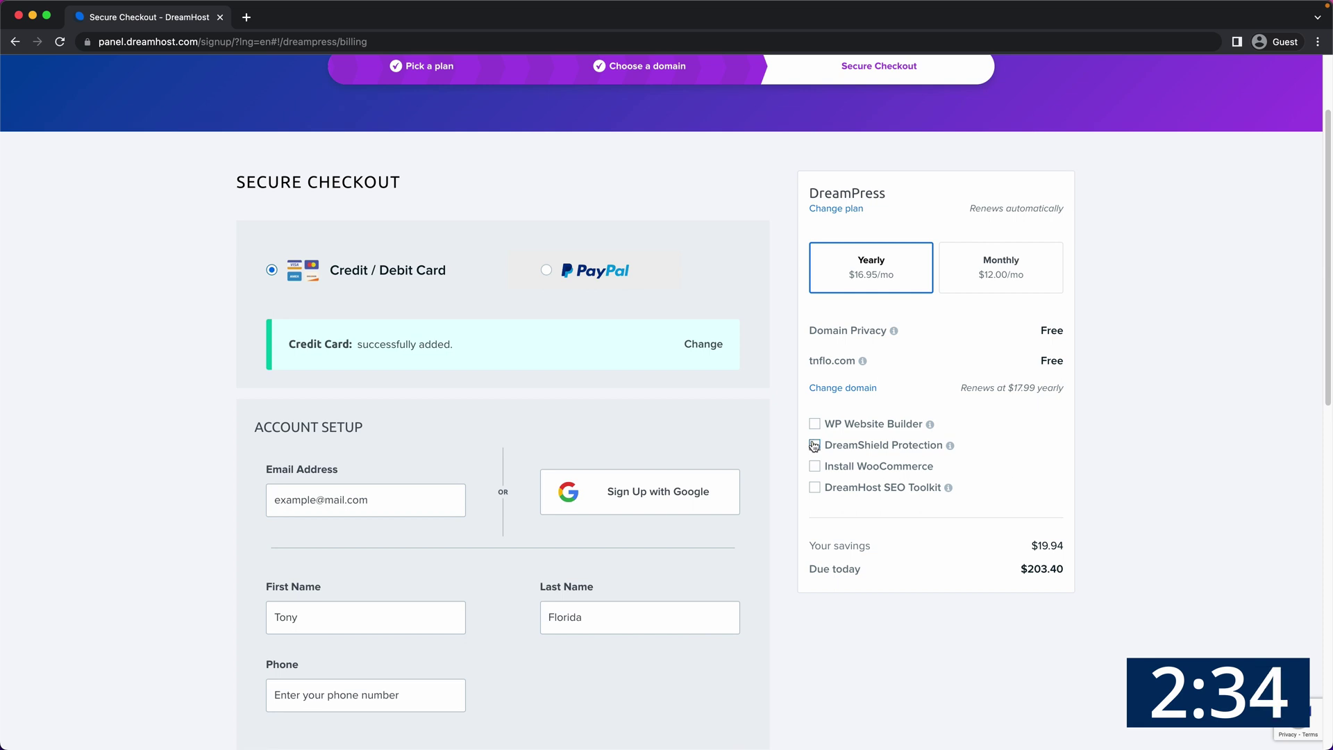
{"action": "scroll", "coordinate": [215, 433], "scroll_direction": "down", "scroll_amount": 10}
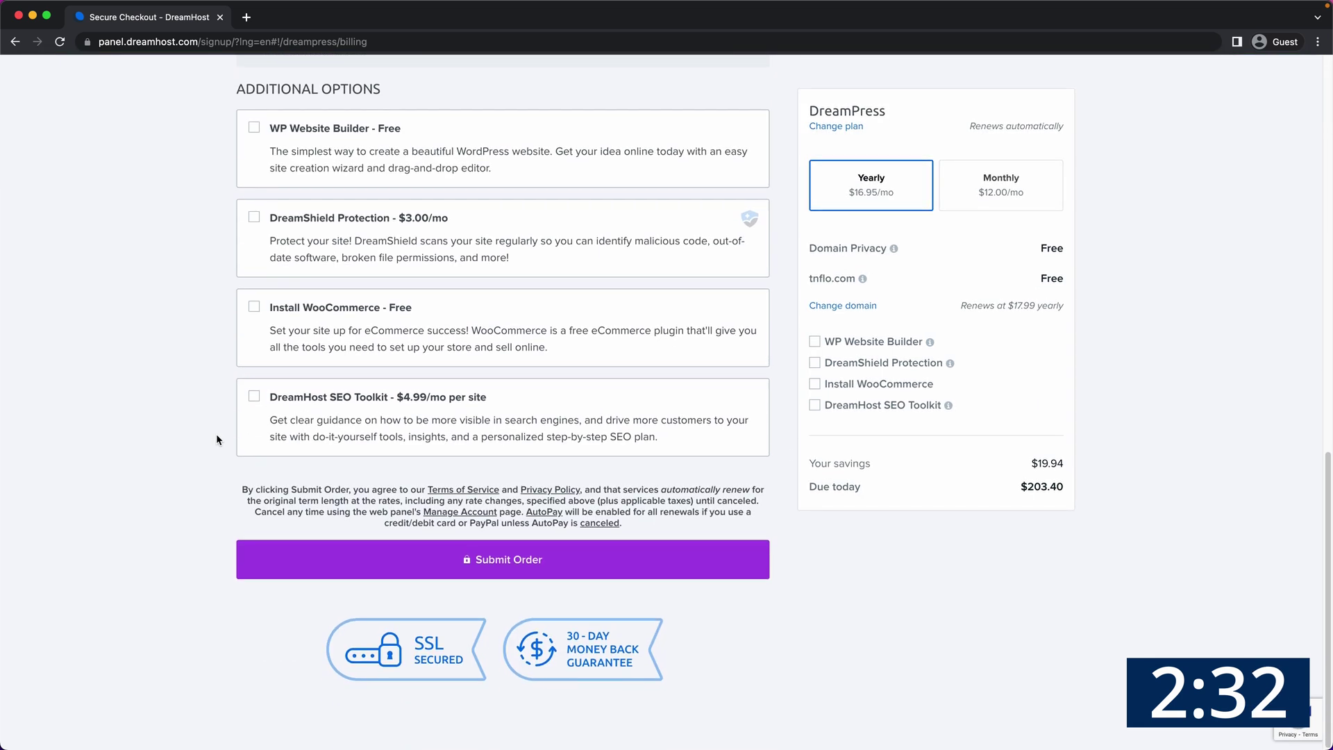
{"action": "left_click", "coordinate": [323, 560]}
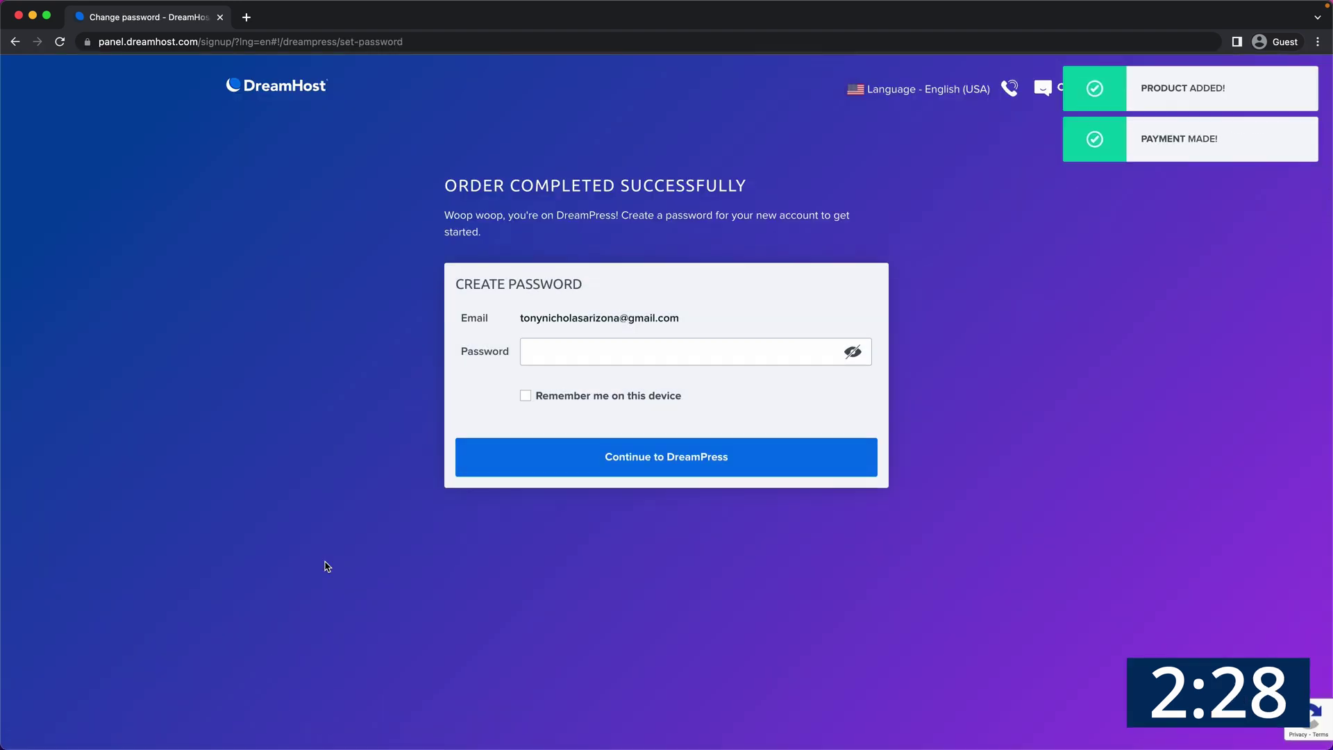
Paste in the new account password, continue to DreamPress, and check the approval email
{"action": "left_click", "coordinate": [586, 351]}
{"action": "key", "text": "super+v"}
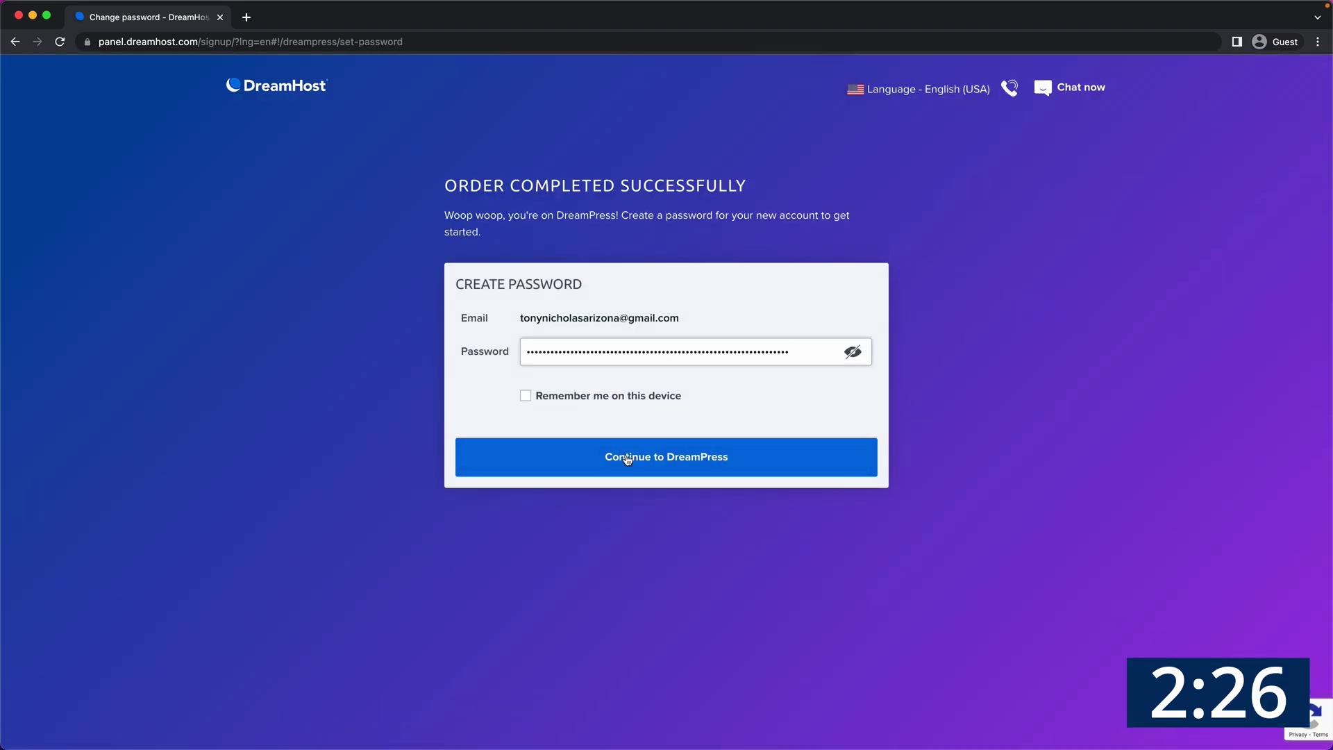
{"action": "left_click", "coordinate": [627, 458]}
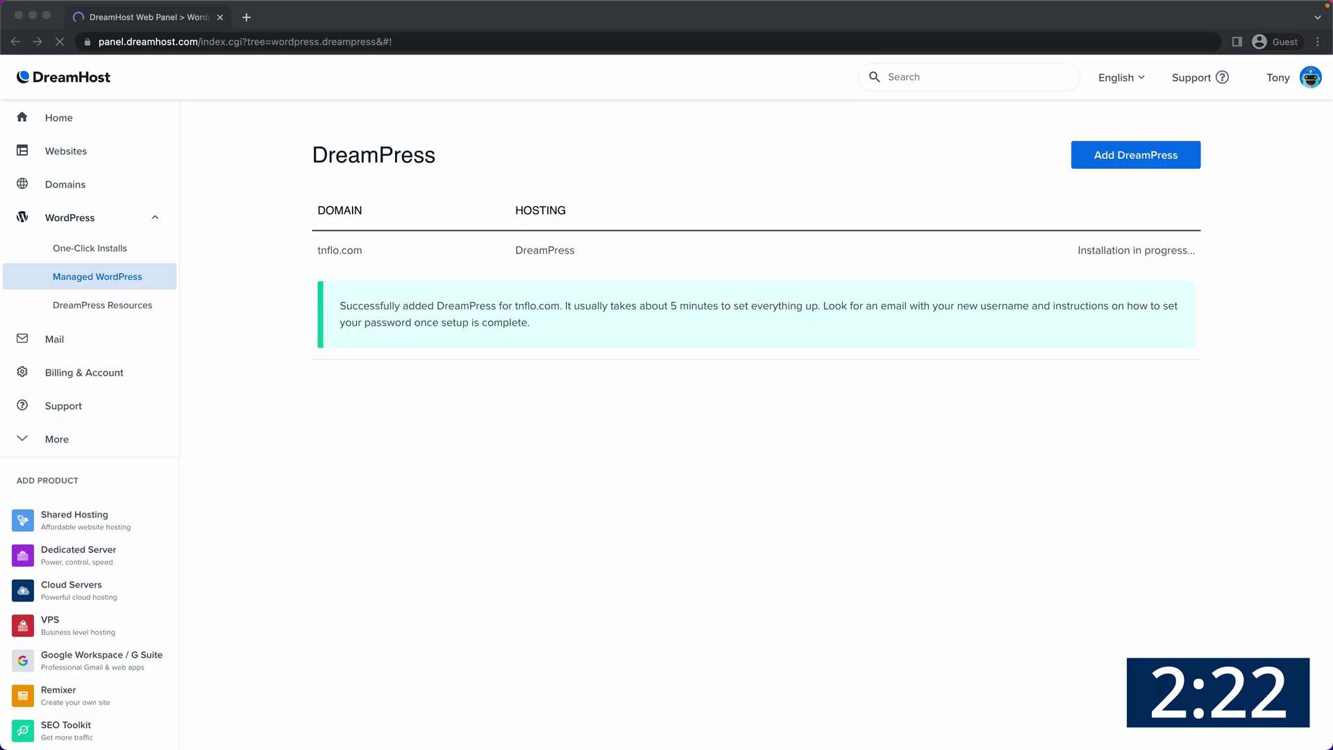
{"action": "key", "text": "super+grave"}
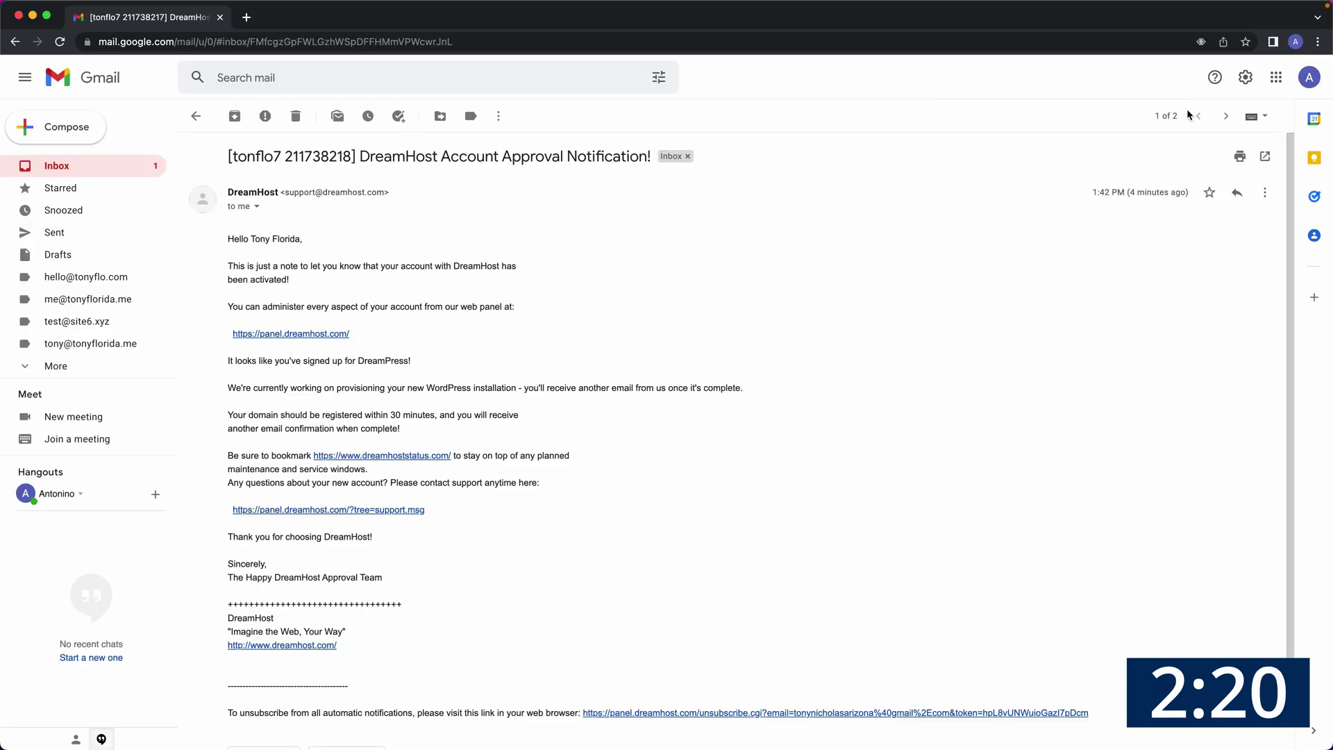
{"action": "key", "text": "super+grave"}
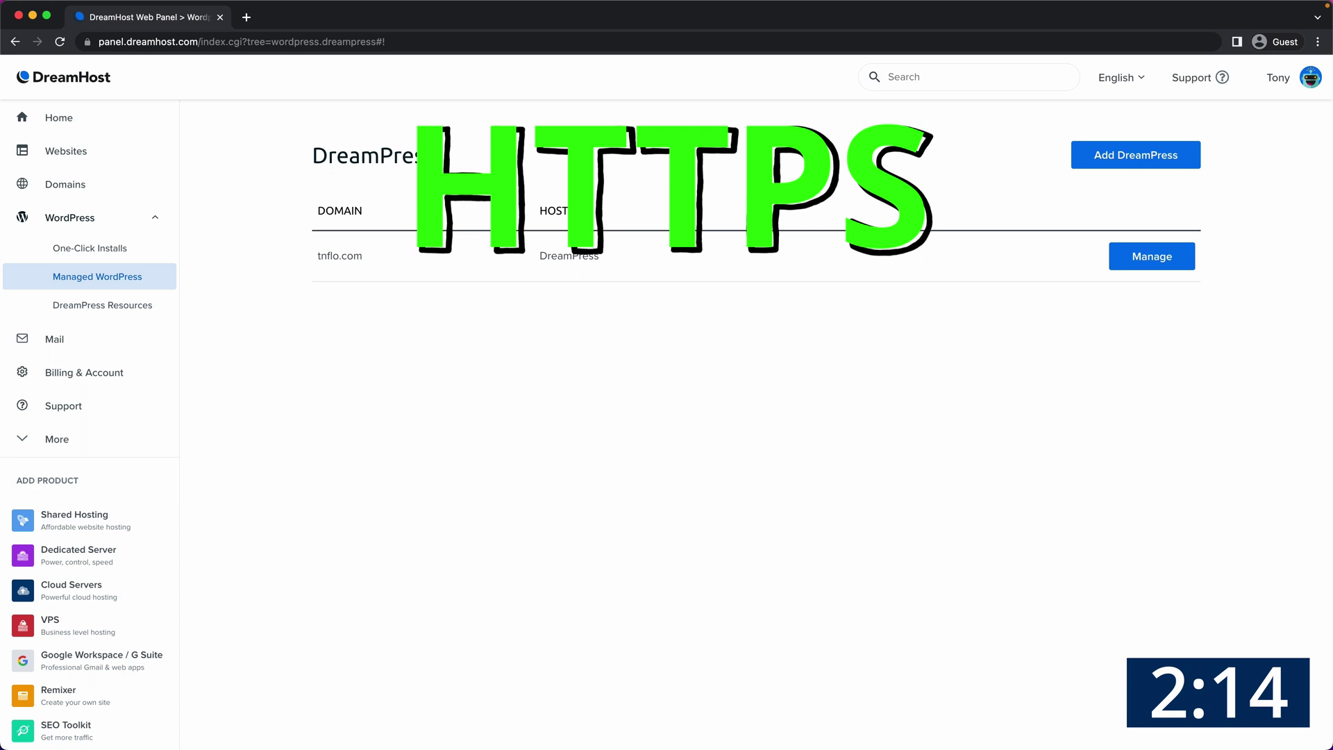
Add a free Let's Encrypt certificate for tnflo.com from the Secure Certificates page
{"action": "left_click", "coordinate": [1152, 256]}
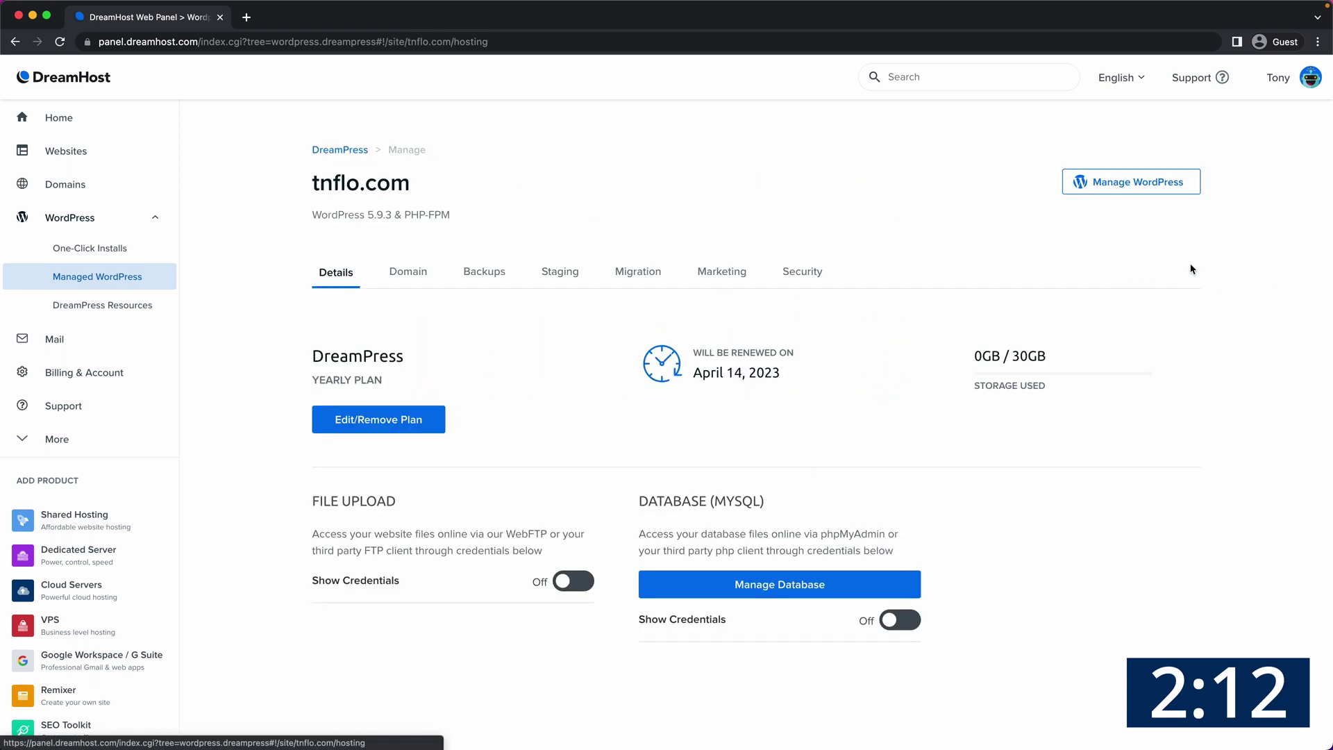
{"action": "left_click", "coordinate": [158, 151]}
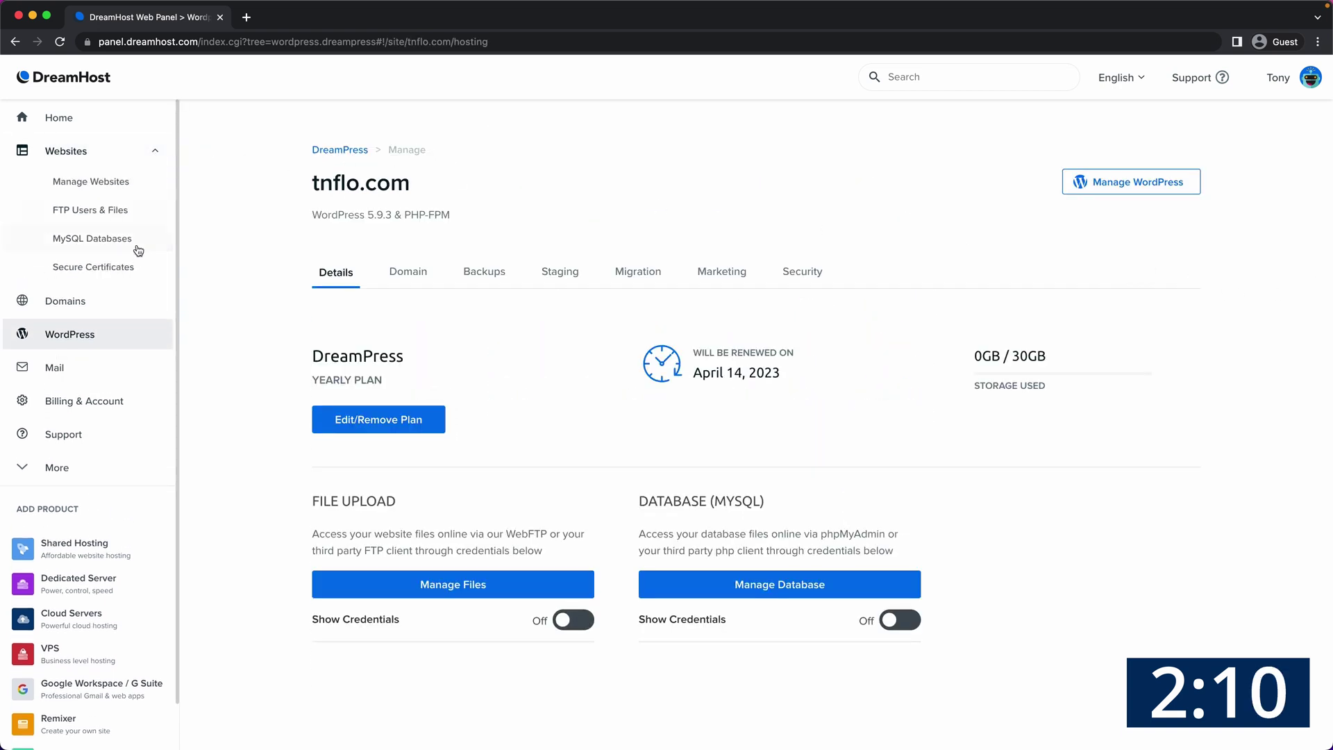
{"action": "left_click", "coordinate": [128, 267]}
{"action": "left_click", "coordinate": [1136, 329]}
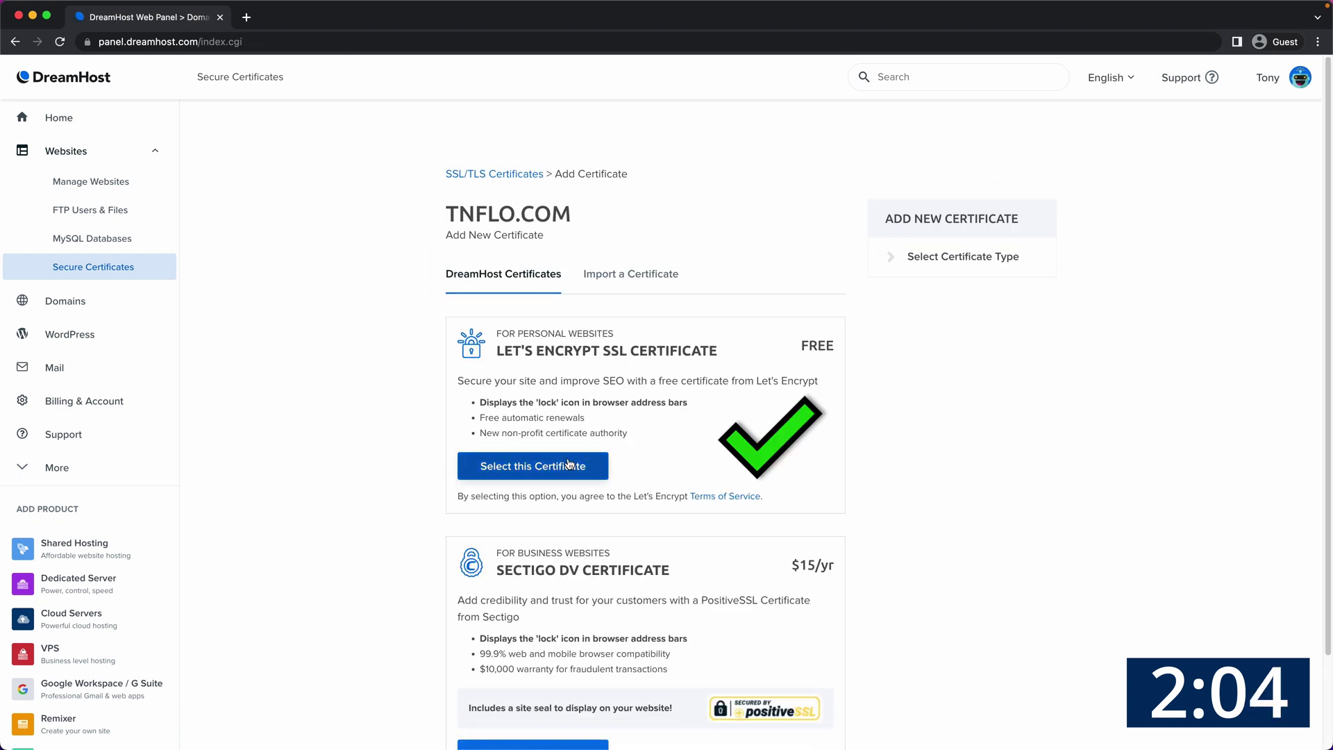
{"action": "left_click", "coordinate": [568, 466]}
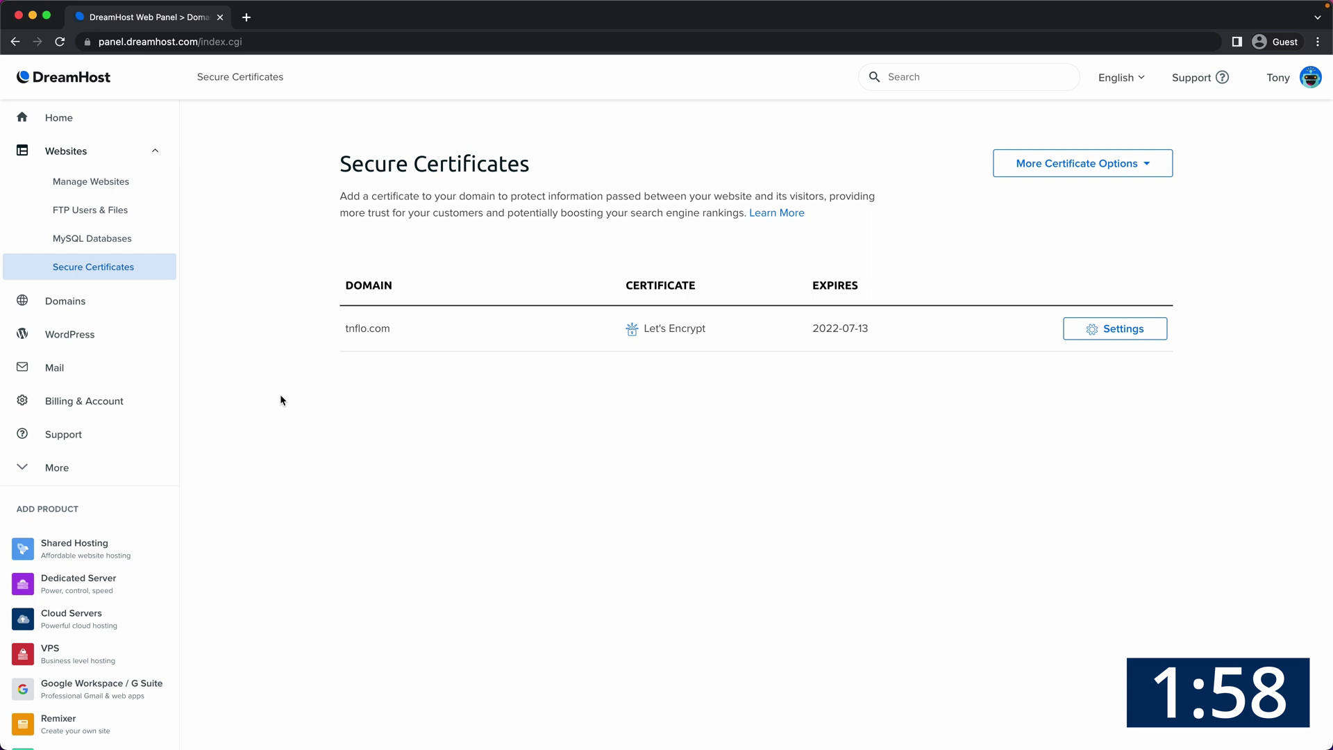
{"action": "left_click", "coordinate": [149, 335]}
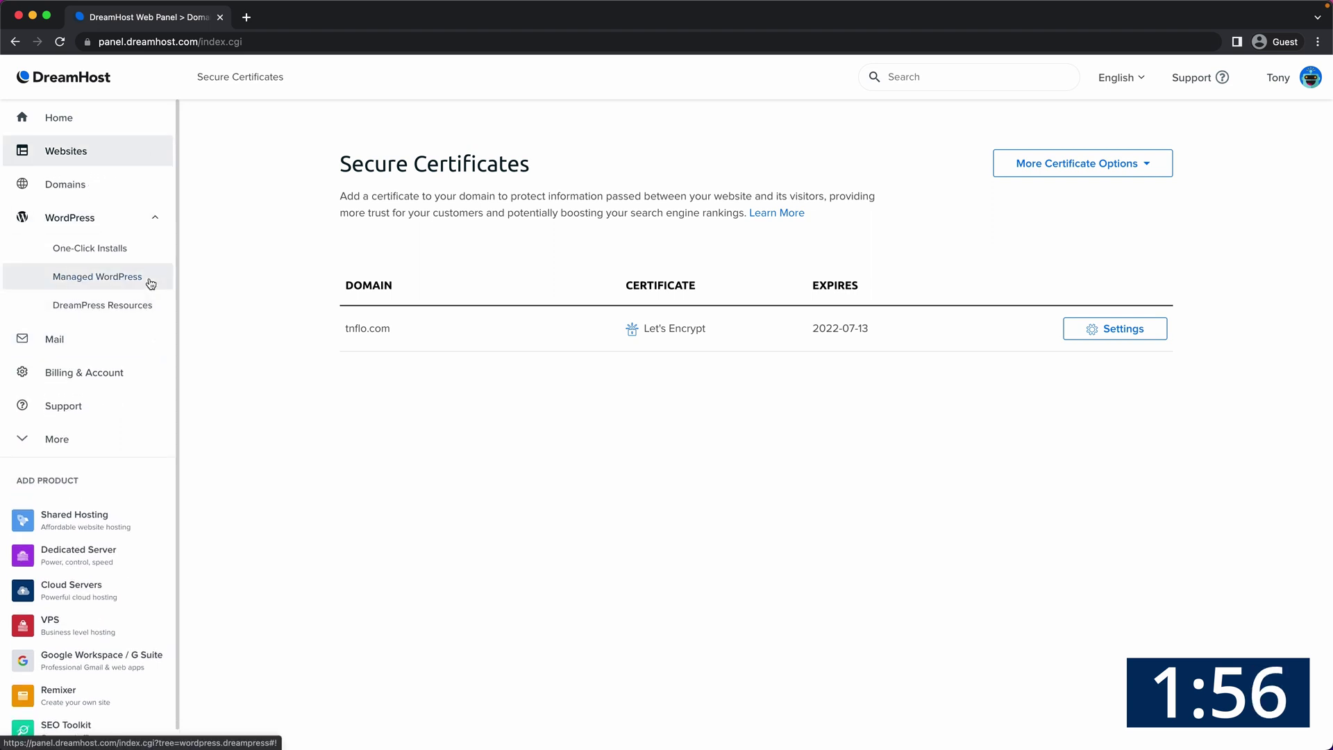
Open the Managed WordPress list of sites
{"action": "left_click", "coordinate": [150, 281]}
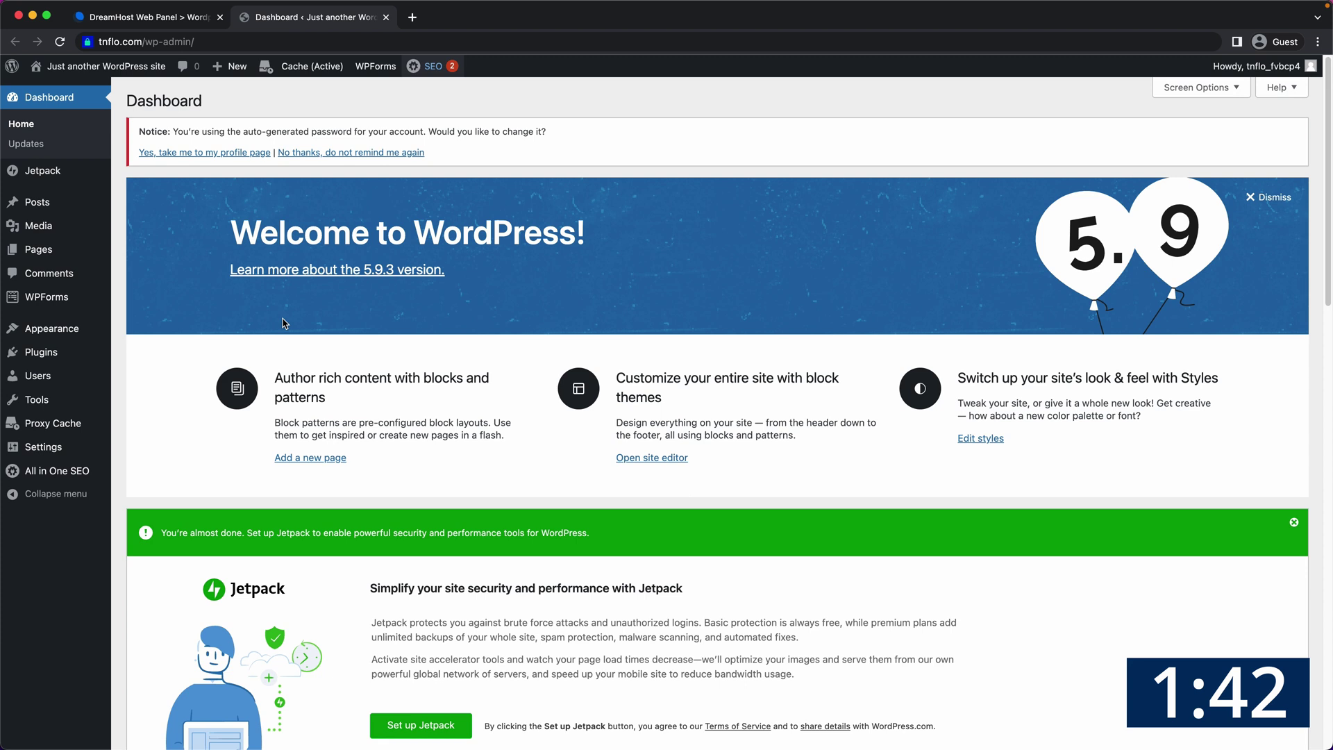
Bulk-deactivate all installed plugins, then bulk-delete them and confirm
{"action": "left_click", "coordinate": [82, 357]}
{"action": "scroll", "coordinate": [122, 372], "scroll_direction": "down", "scroll_amount": 10}
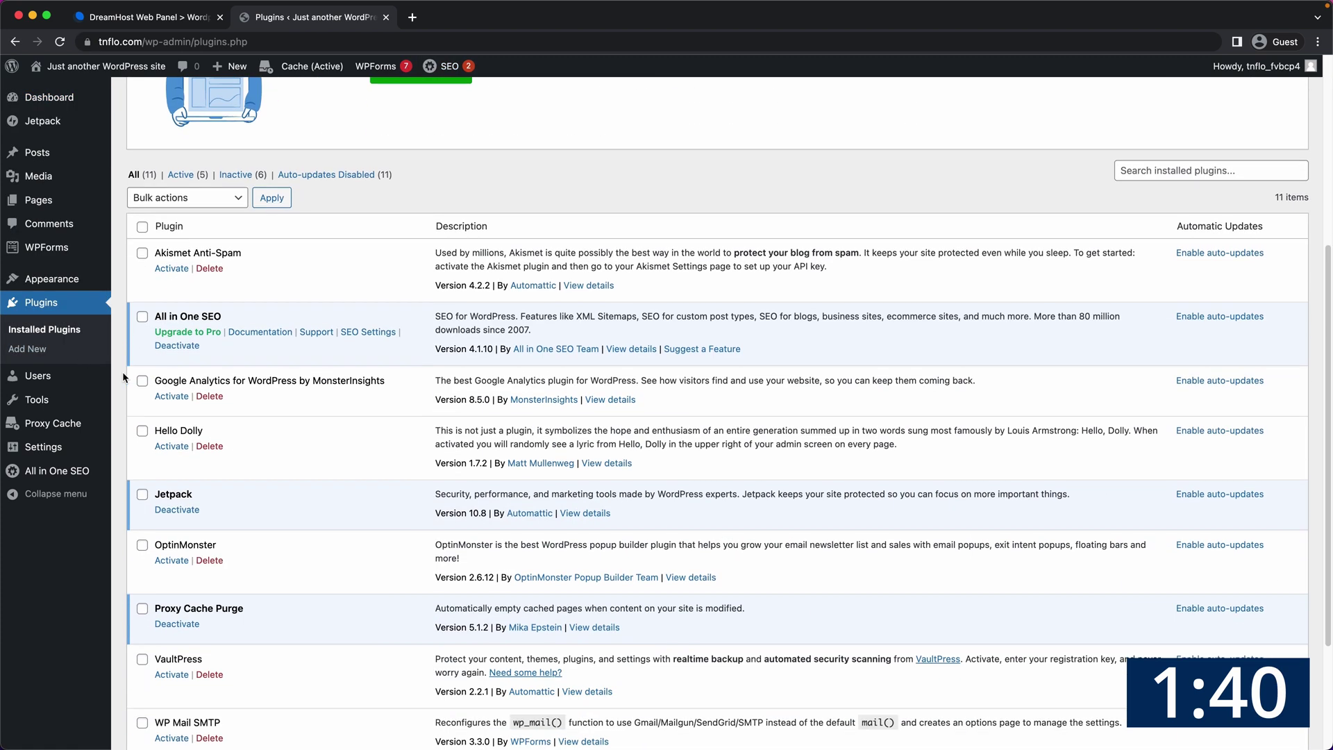
{"action": "left_click", "coordinate": [164, 108]}
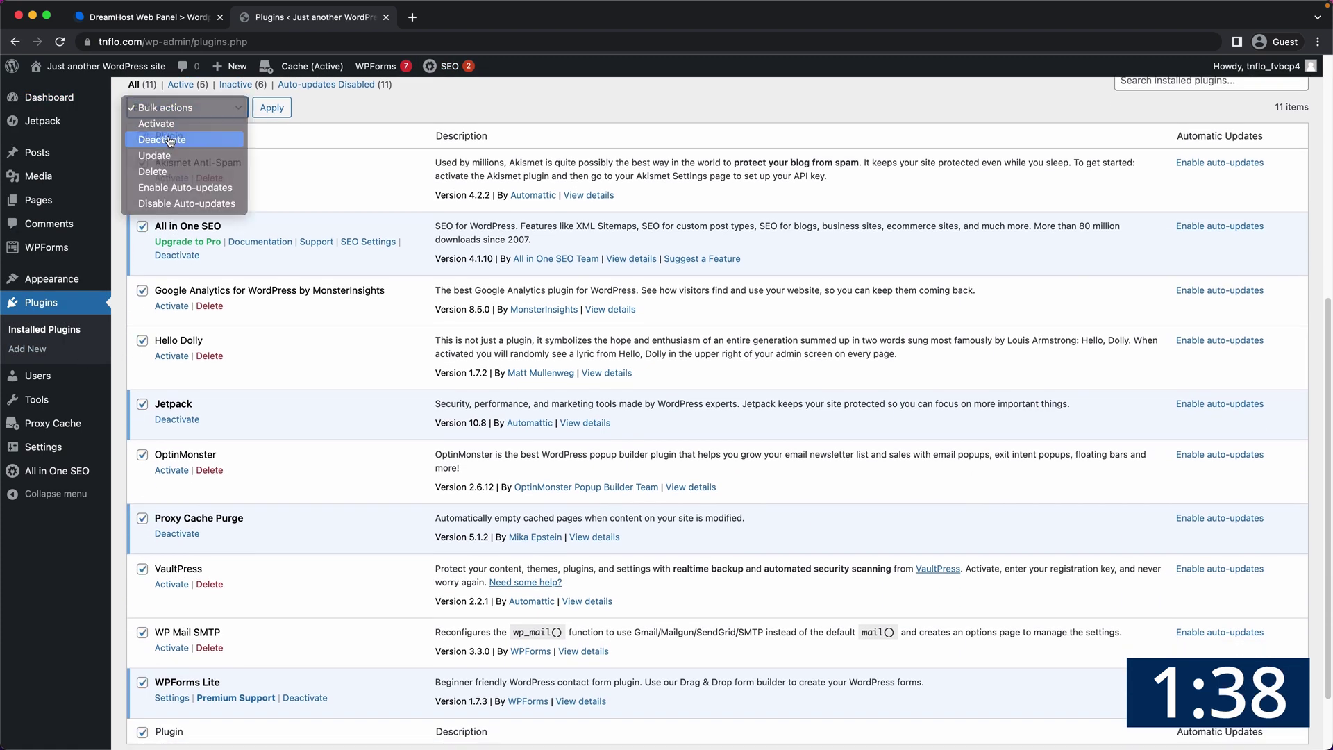
{"action": "left_click", "coordinate": [163, 132]}
{"action": "left_click", "coordinate": [272, 107]}
{"action": "left_click", "coordinate": [142, 135]}
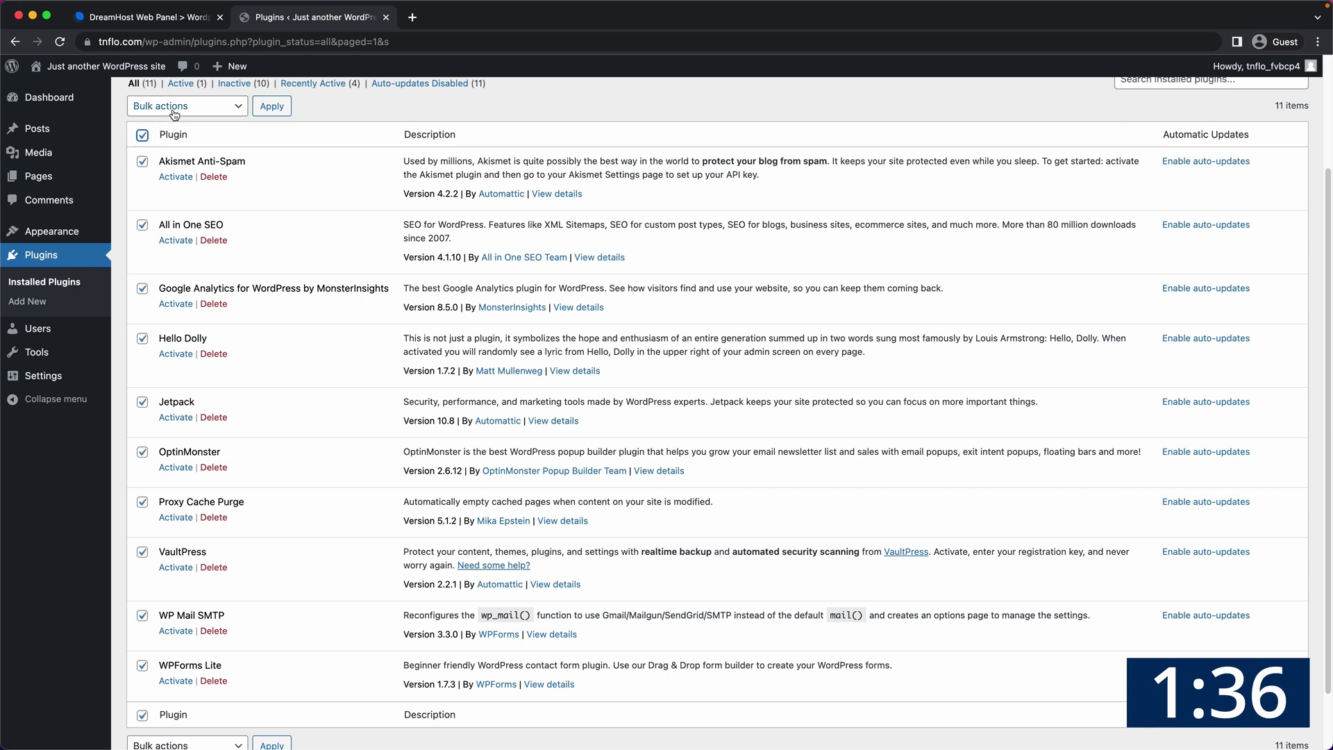
{"action": "left_click", "coordinate": [187, 105]}
{"action": "left_click", "coordinate": [150, 169]}
{"action": "left_click", "coordinate": [271, 105]}
{"action": "left_click", "coordinate": [786, 133]}
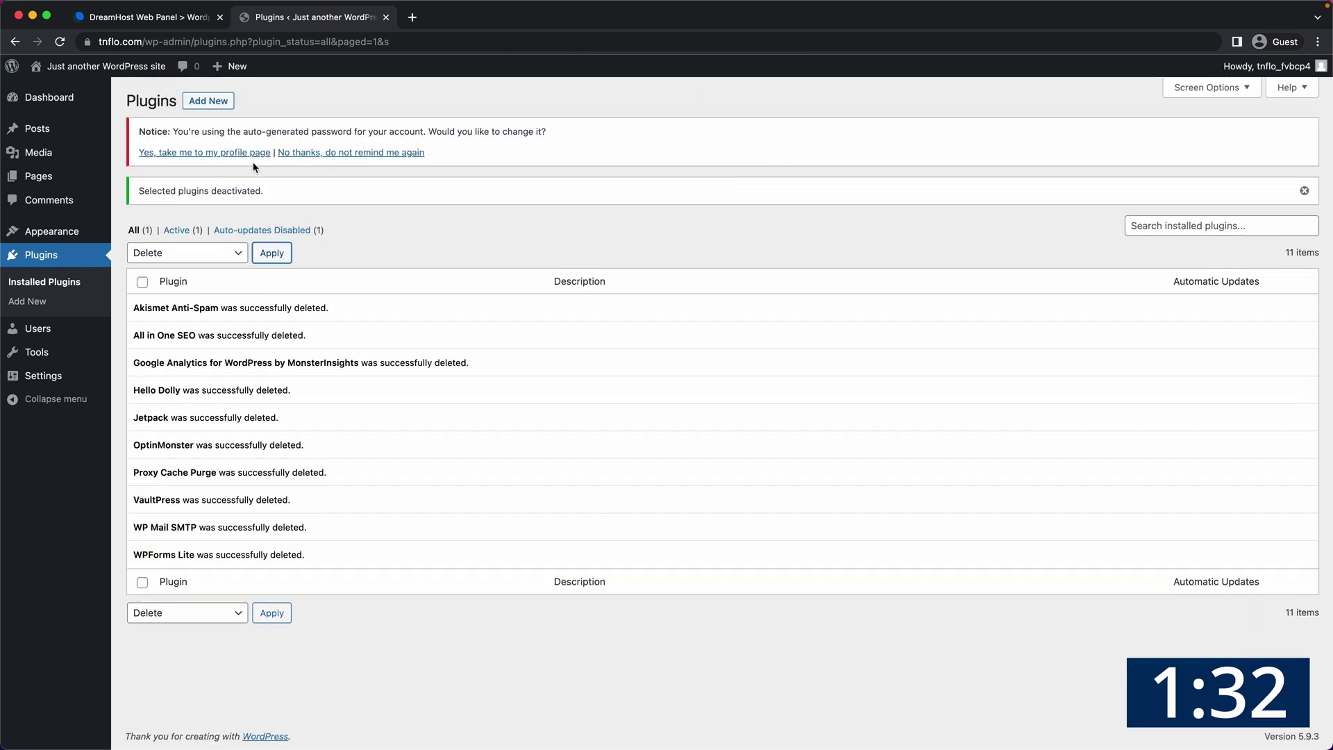
Generate a new strong account password in the profile and save it
{"action": "left_click", "coordinate": [249, 153]}
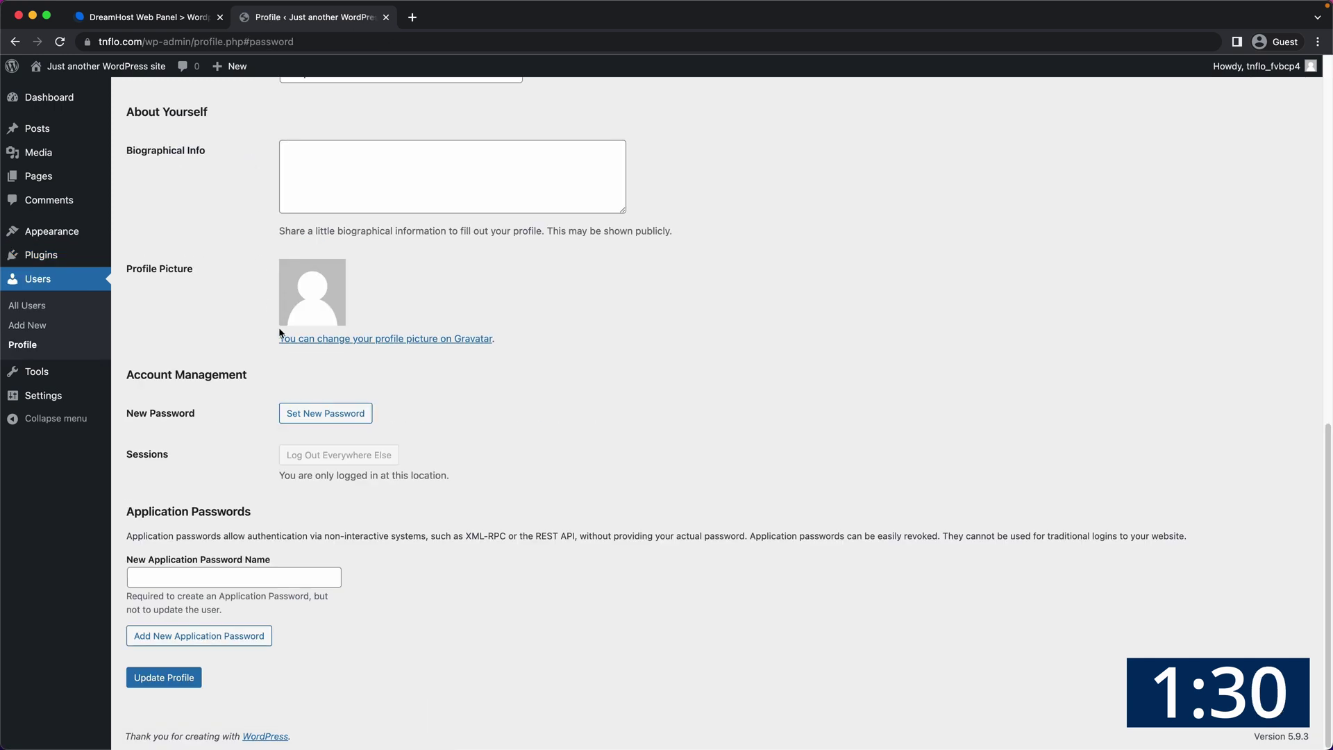
{"action": "left_click", "coordinate": [325, 413]}
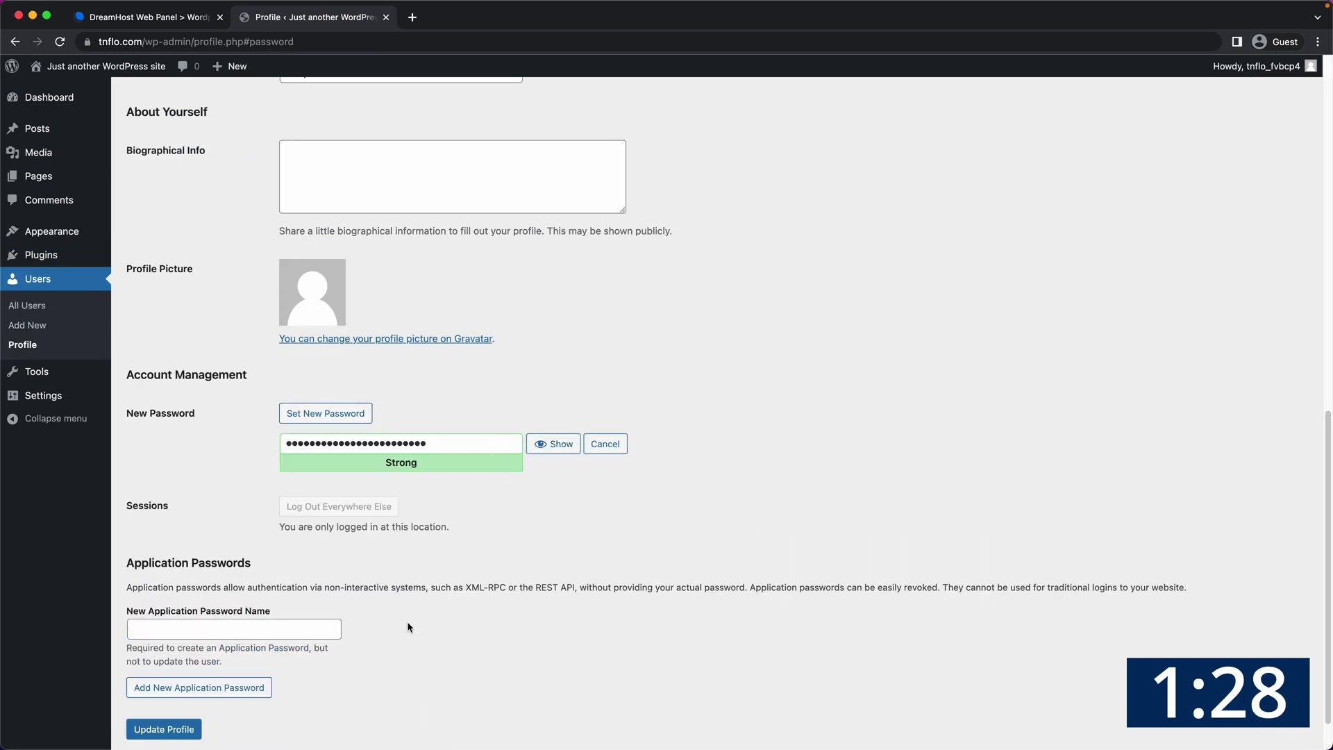
{"action": "left_click", "coordinate": [188, 731]}
{"action": "mouse_move", "coordinate": [90, 395]}
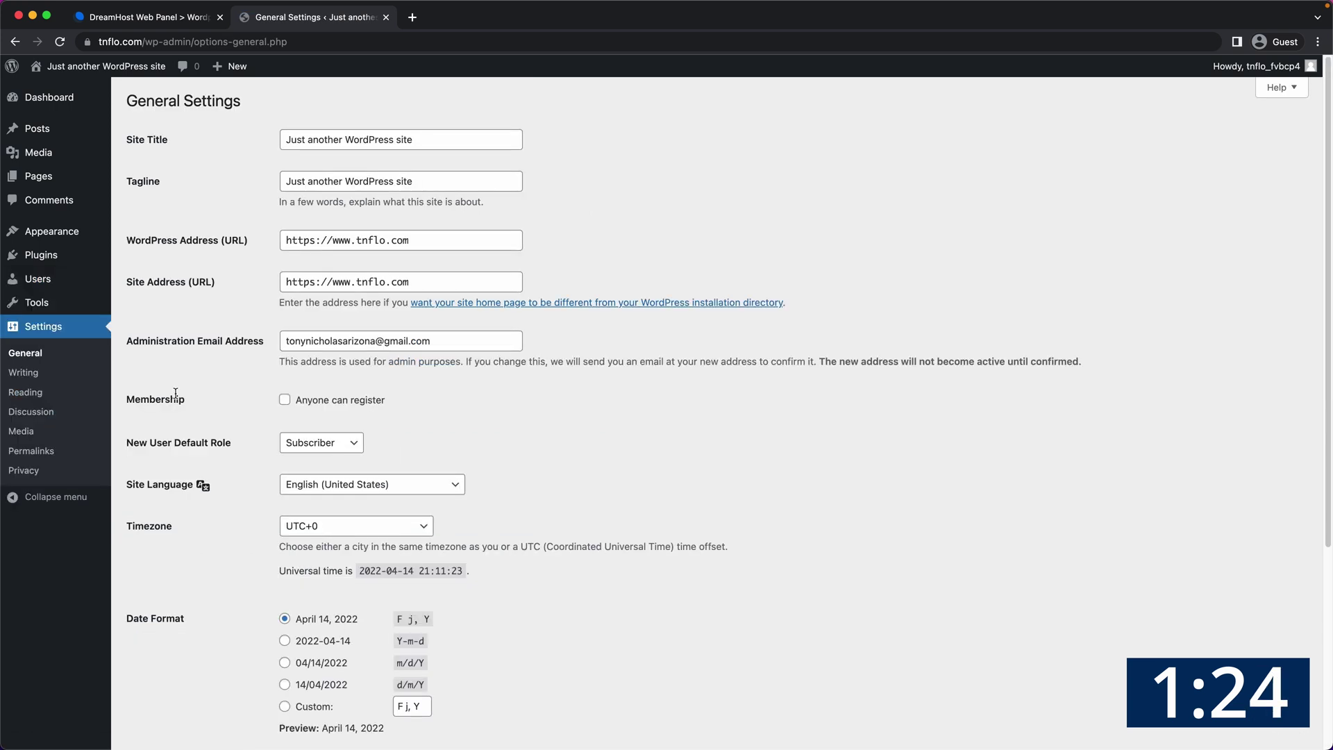
Set the site title 'Tony's Blog' and tagline 'A blog about me and stuff', then preview the front page
{"action": "triple_click", "coordinate": [416, 132]}
{"action": "type", "text": "Tony's Blog"}
{"action": "key", "text": "Tab"}
{"action": "type", "text": "A"}
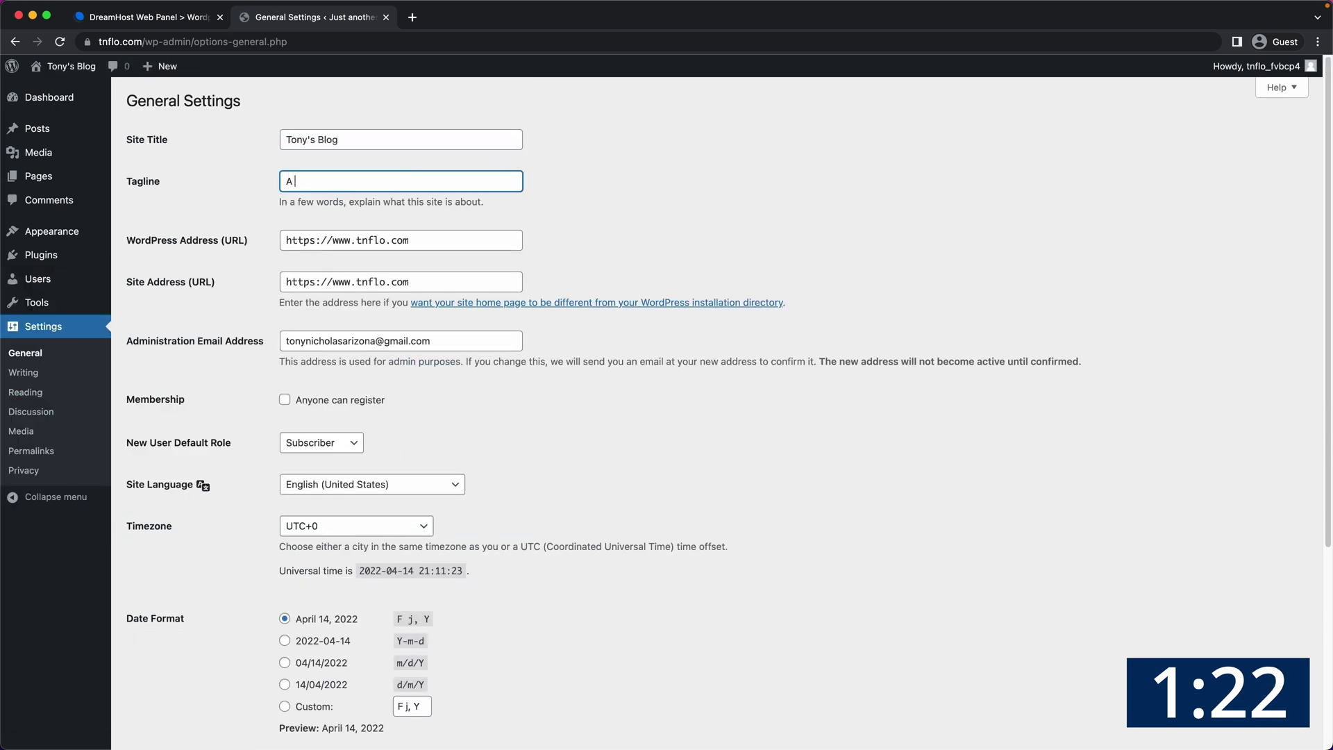
{"action": "scroll", "coordinate": [462, 676], "scroll_direction": "down", "scroll_amount": 5}
{"action": "left_click", "coordinate": [173, 676]}
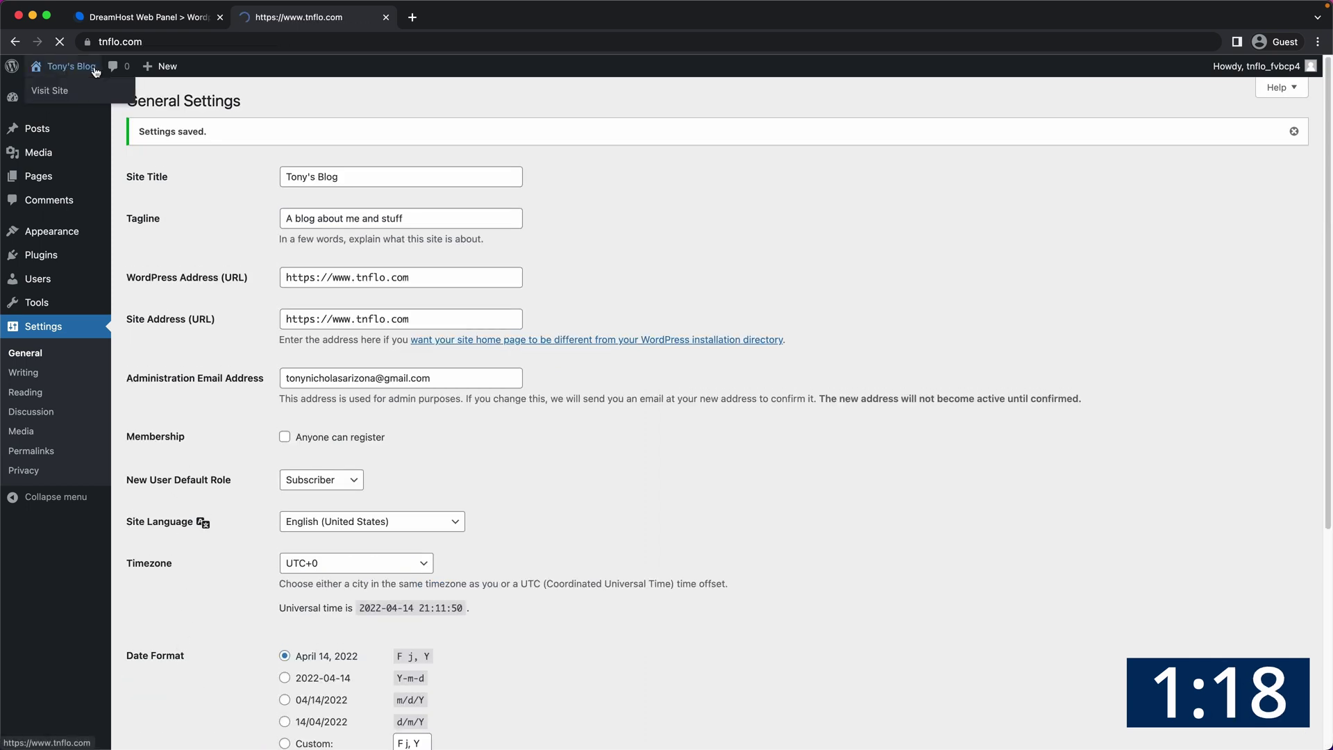
{"action": "left_click", "coordinate": [96, 68]}
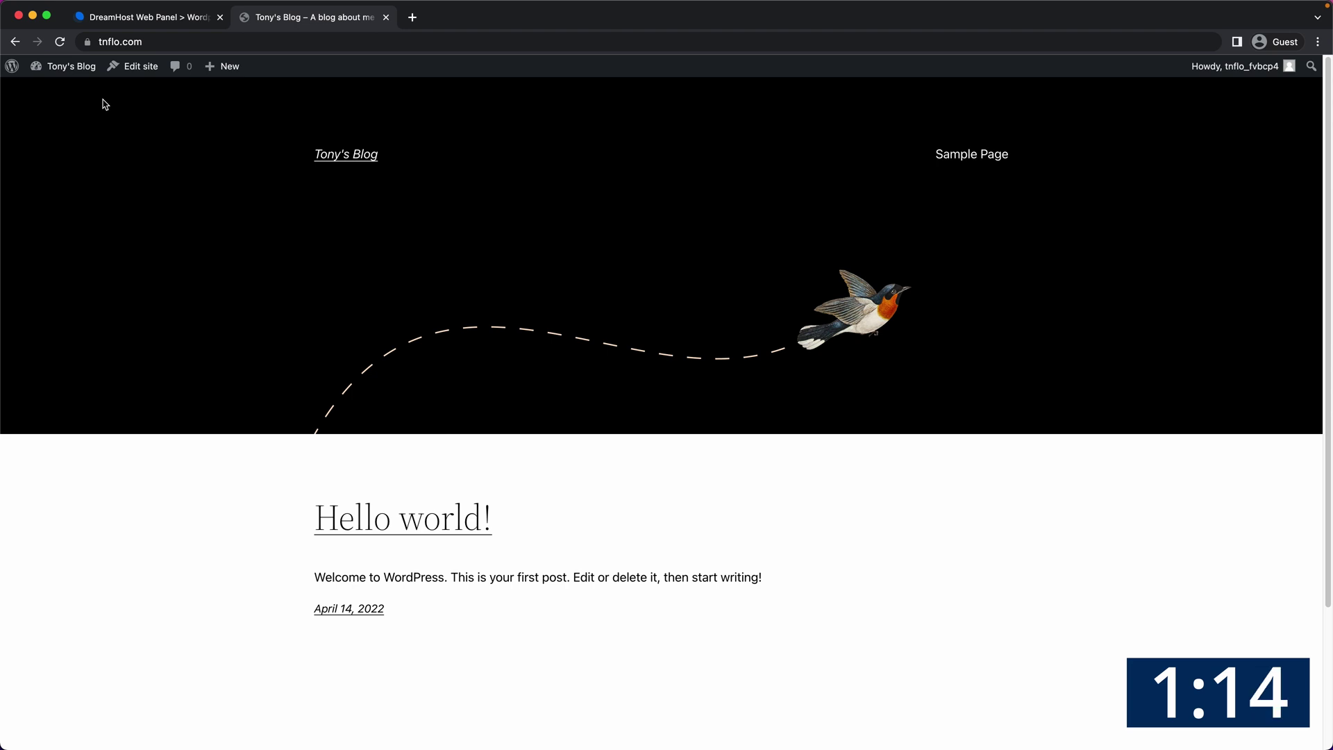
{"action": "left_click", "coordinate": [15, 43]}
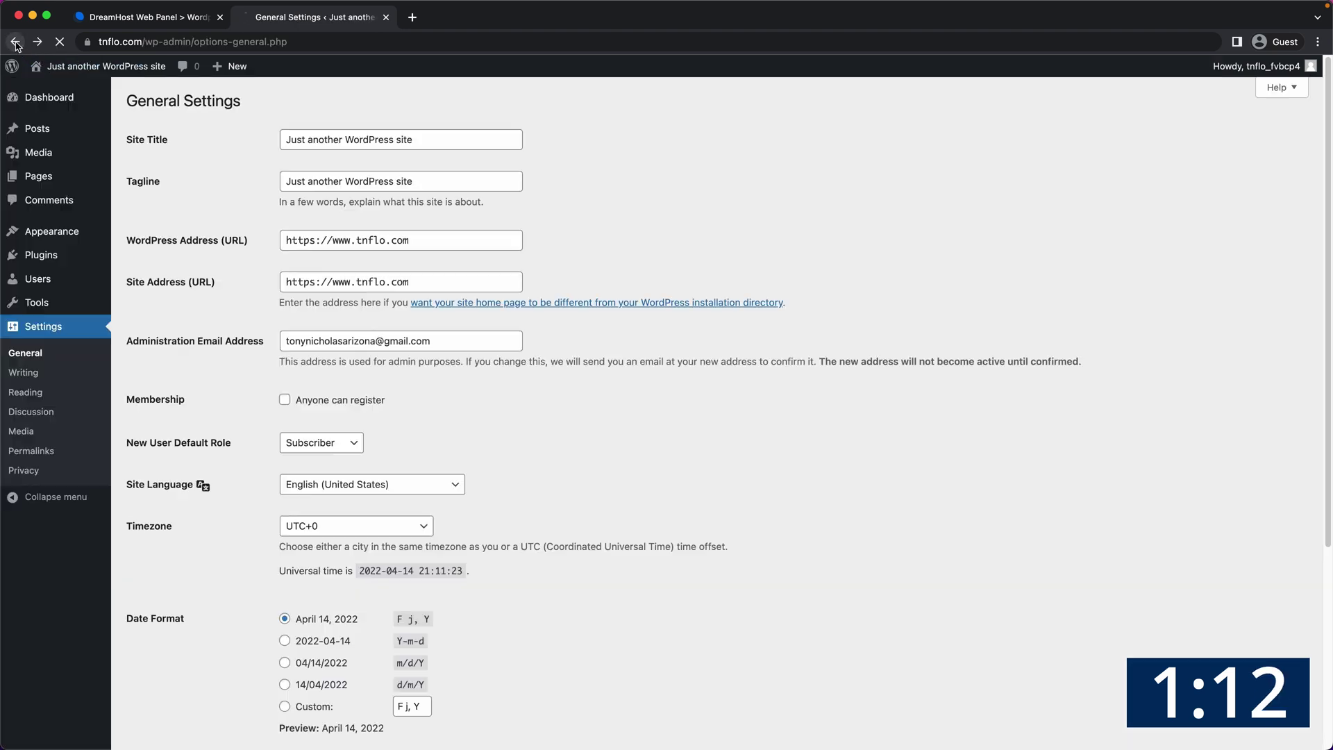
Search the theme directory for 'generatepress', install and activate it, and view the live site
{"action": "left_click", "coordinate": [33, 229]}
{"action": "left_click", "coordinate": [277, 99]}
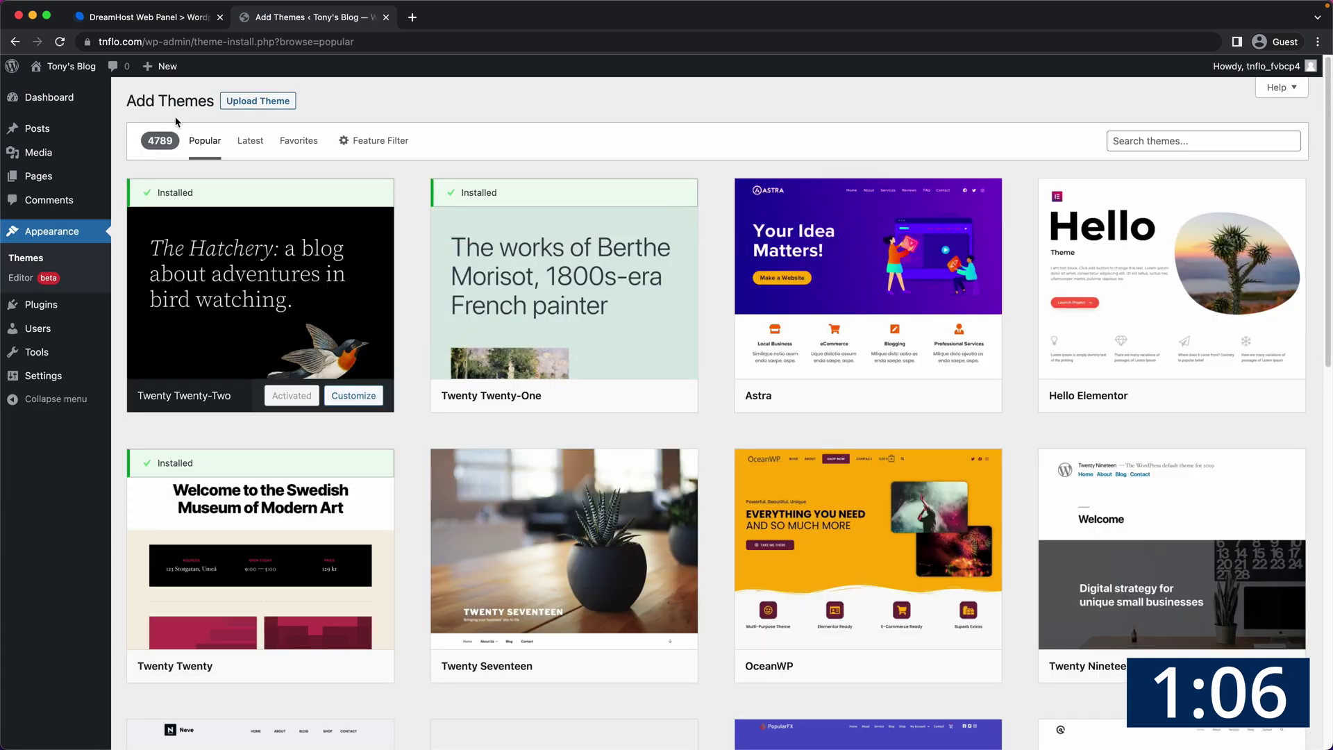
{"action": "left_click", "coordinate": [1232, 137]}
{"action": "type", "text": "generatepress"}
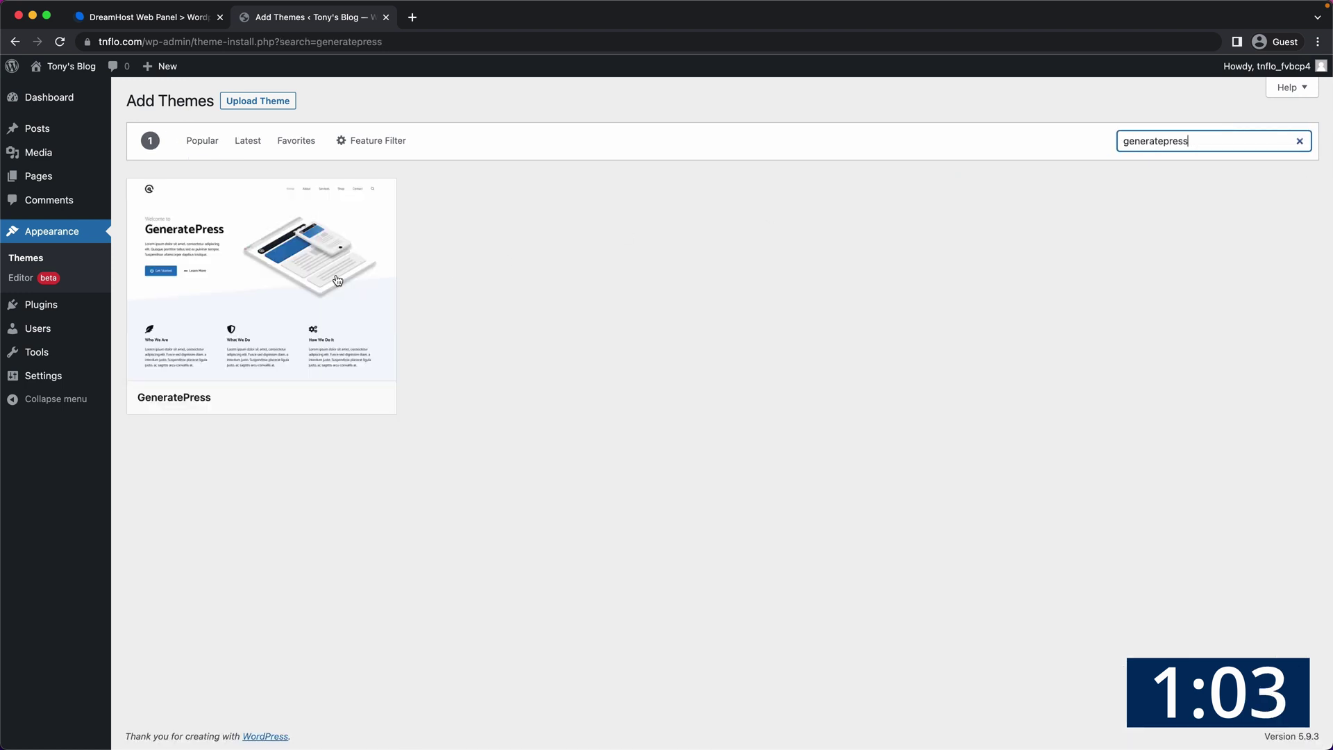
{"action": "mouse_move", "coordinate": [284, 297]}
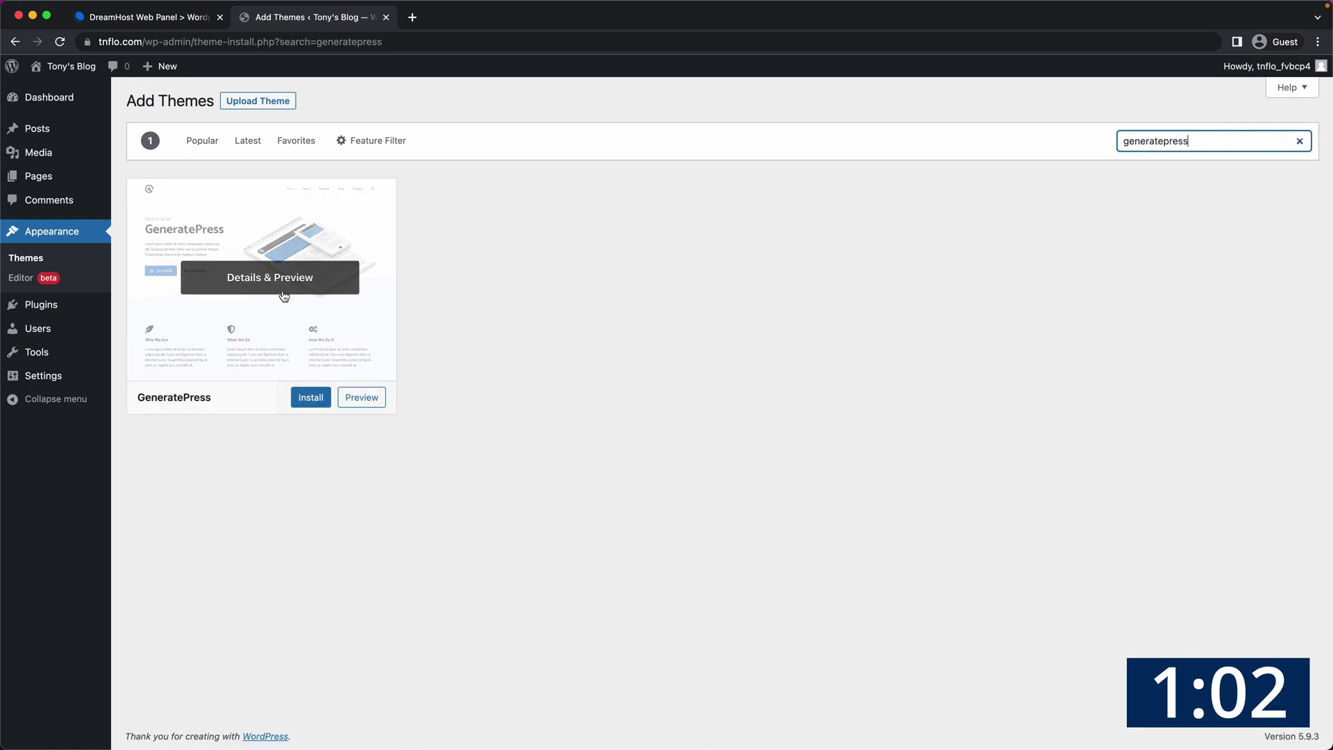
{"action": "left_click", "coordinate": [310, 396]}
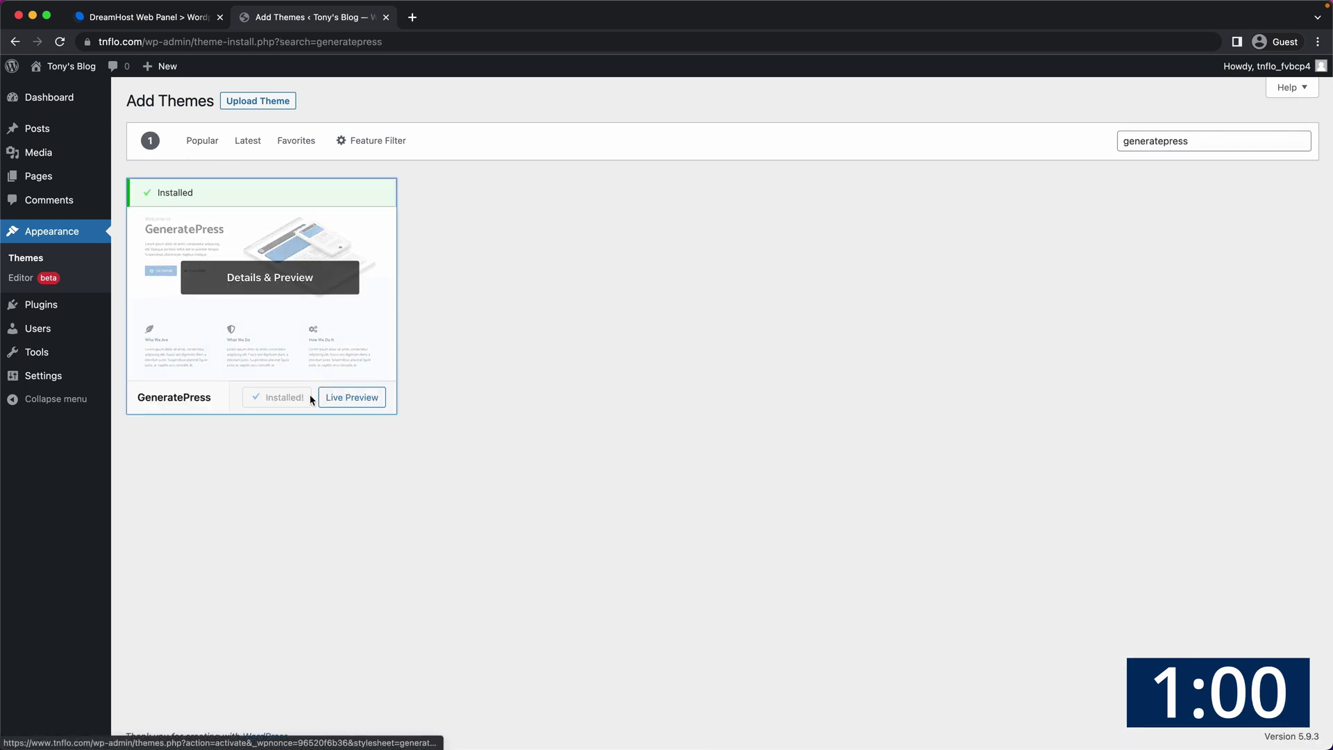
{"action": "left_click", "coordinate": [310, 398]}
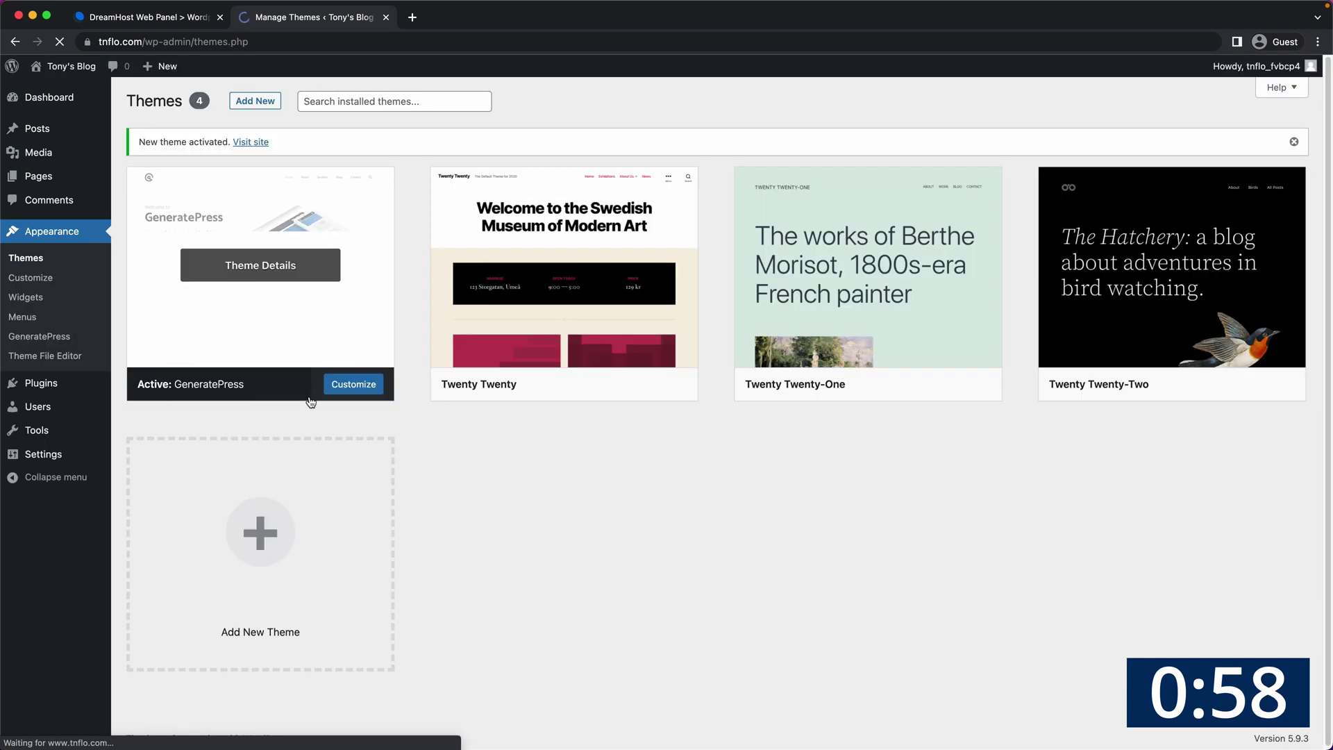
{"action": "left_click", "coordinate": [61, 68]}
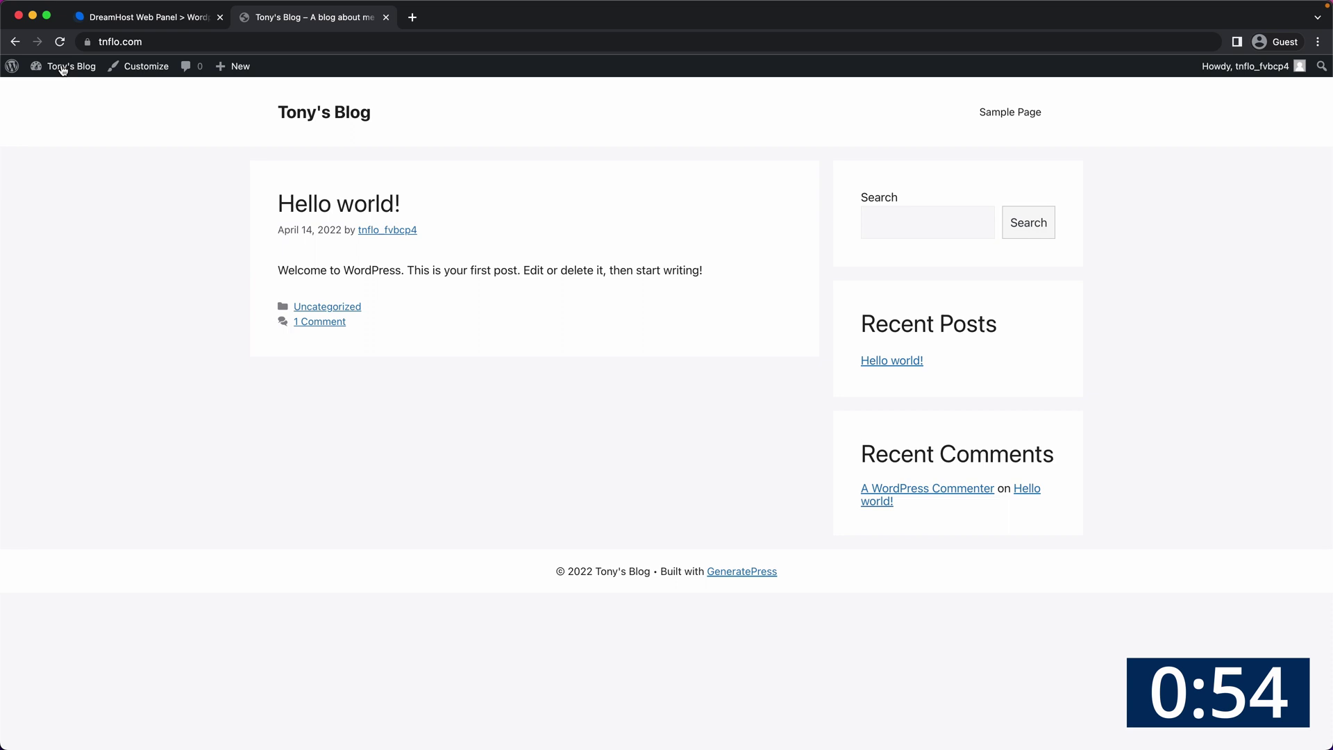
Return to the Dashboard and look over the Posts, Media, Pages, Appearance and Plugins menus
{"action": "left_click", "coordinate": [62, 68]}
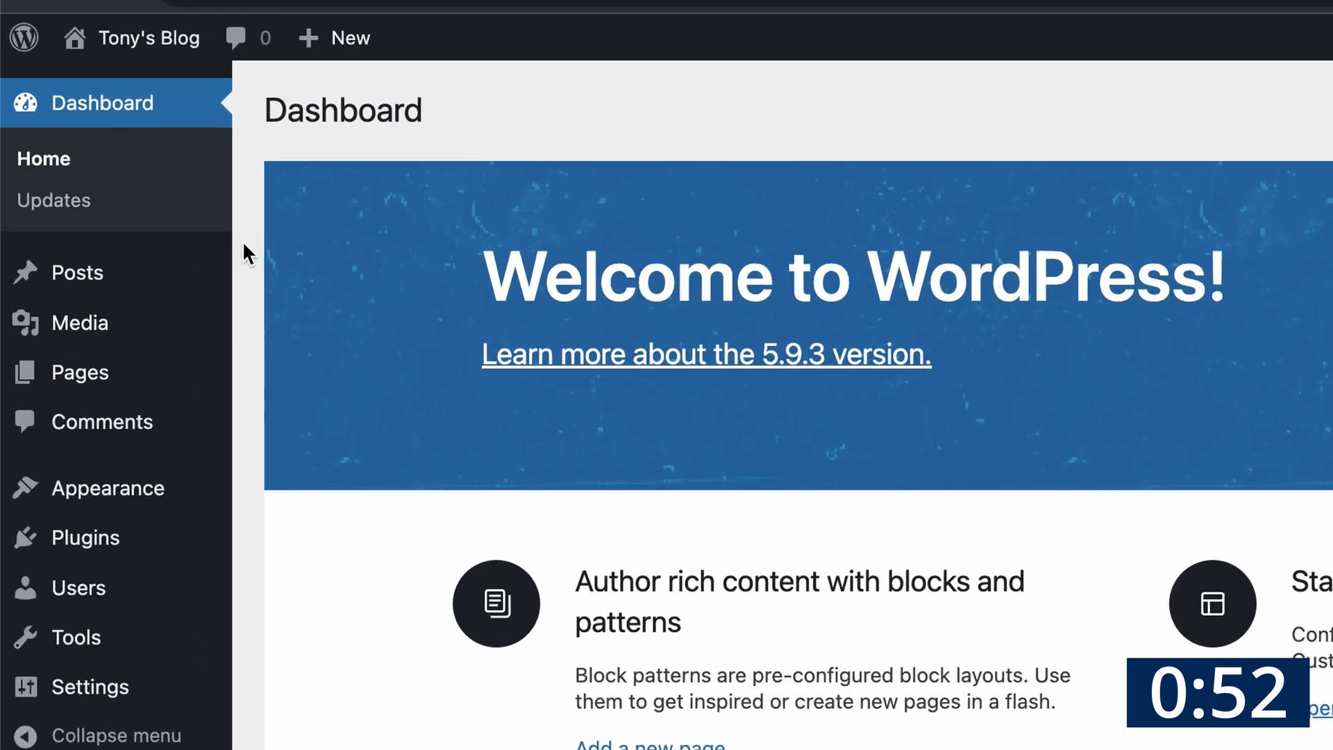
{"action": "mouse_move", "coordinate": [209, 273]}
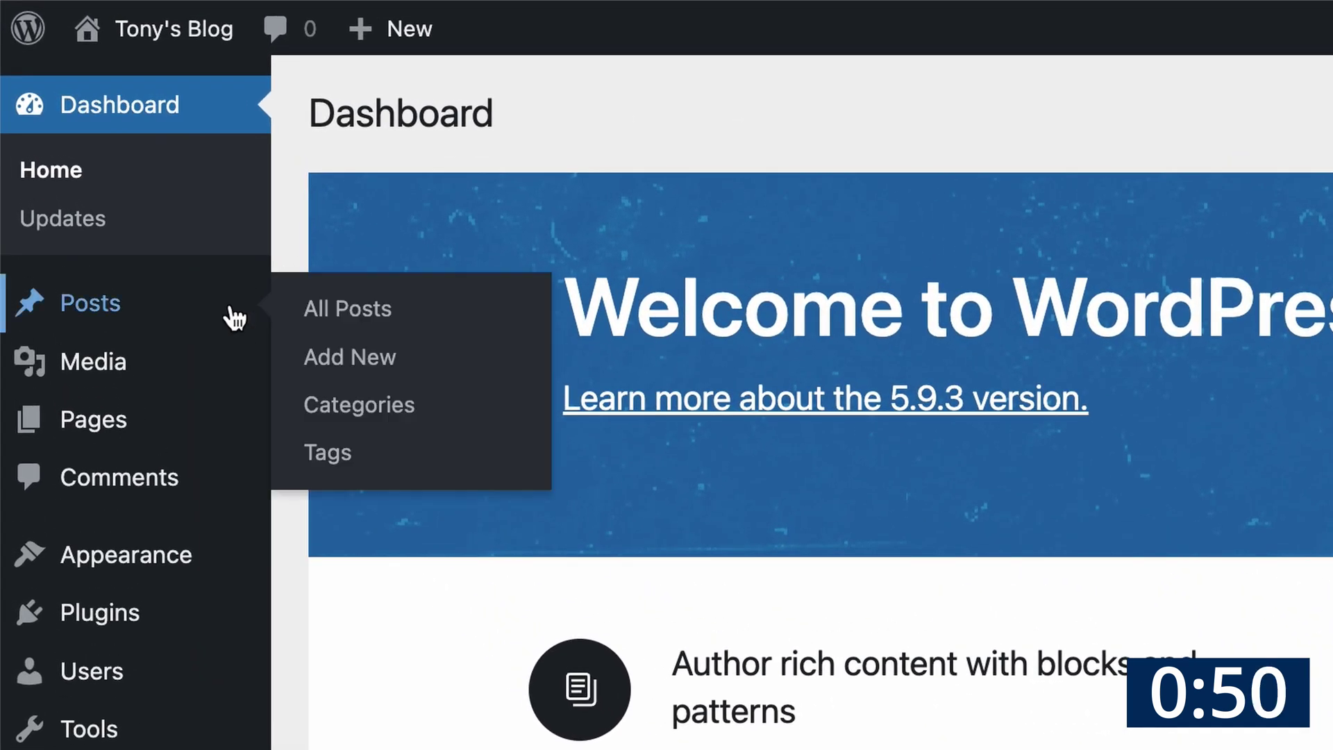
{"action": "mouse_move", "coordinate": [211, 366]}
{"action": "mouse_move", "coordinate": [208, 431]}
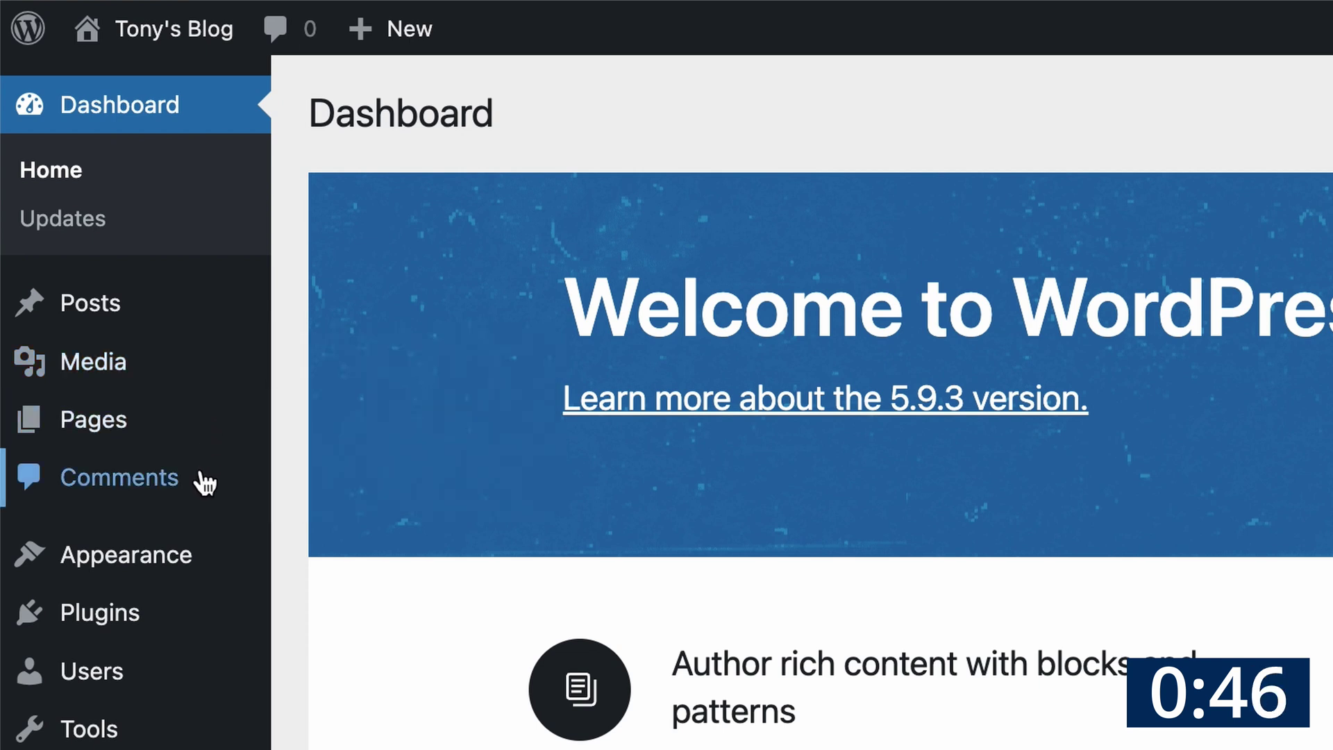
{"action": "mouse_move", "coordinate": [147, 603]}
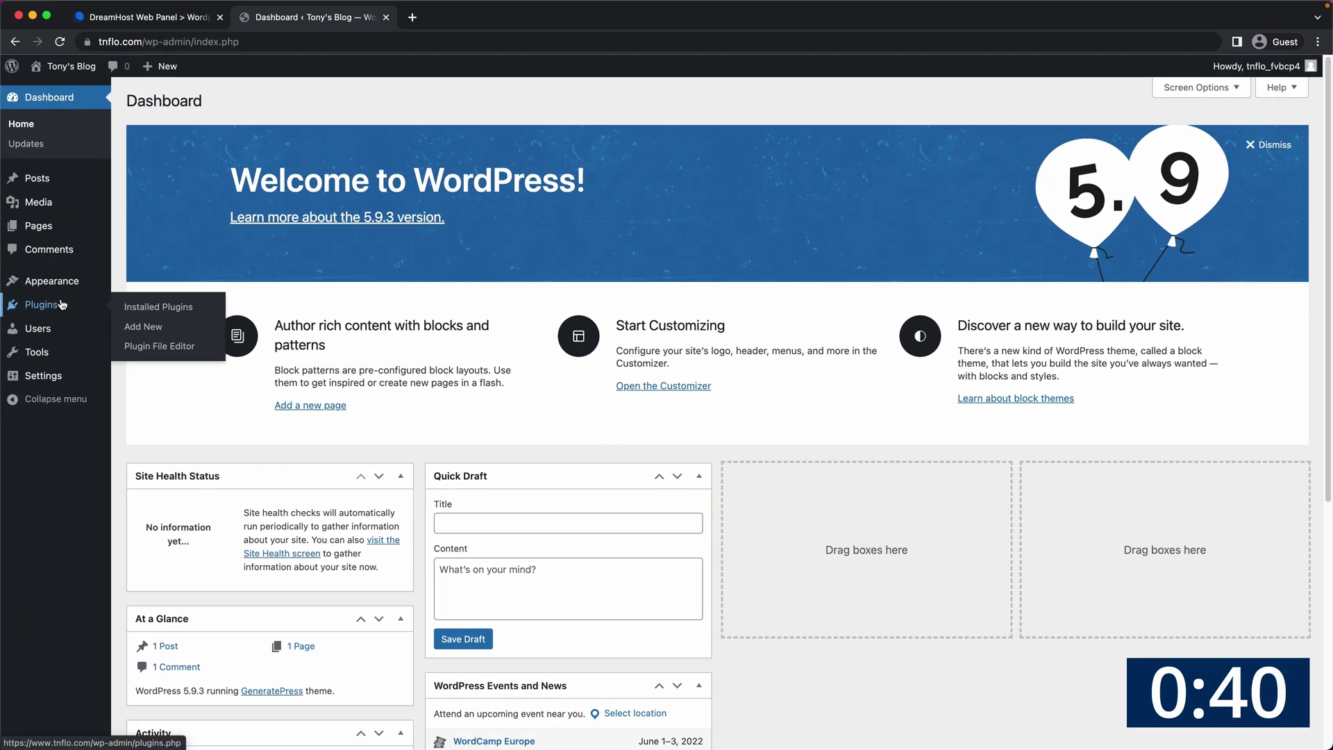
Start a new post titled 'This is My Very First Blog Post' with a welcome paragraph
{"action": "mouse_move", "coordinate": [92, 182]}
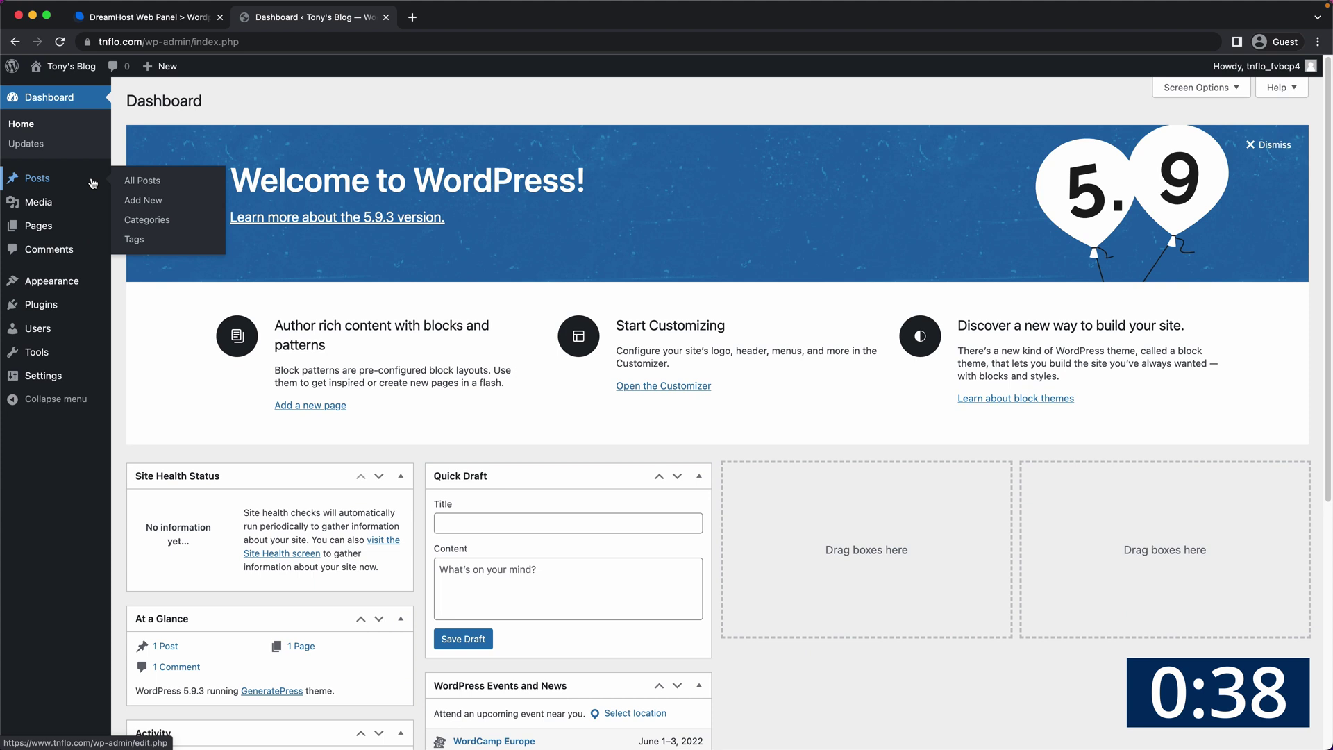
{"action": "left_click", "coordinate": [137, 199]}
{"action": "left_click", "coordinate": [682, 166]}
{"action": "type", "text": "This is My Very First Blog Post"}
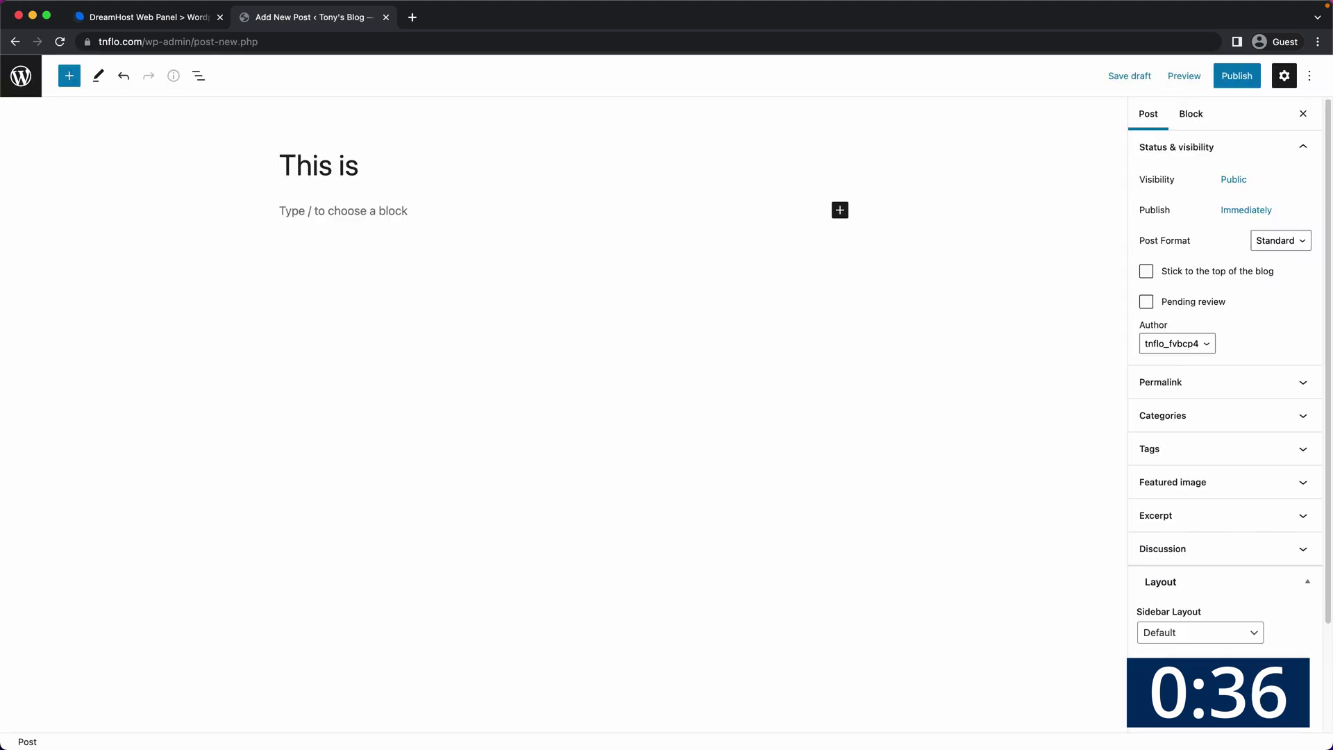
{"action": "key", "text": "Return"}
{"action": "type", "text": "Hello everyone! My name is Tony. Thanks"}
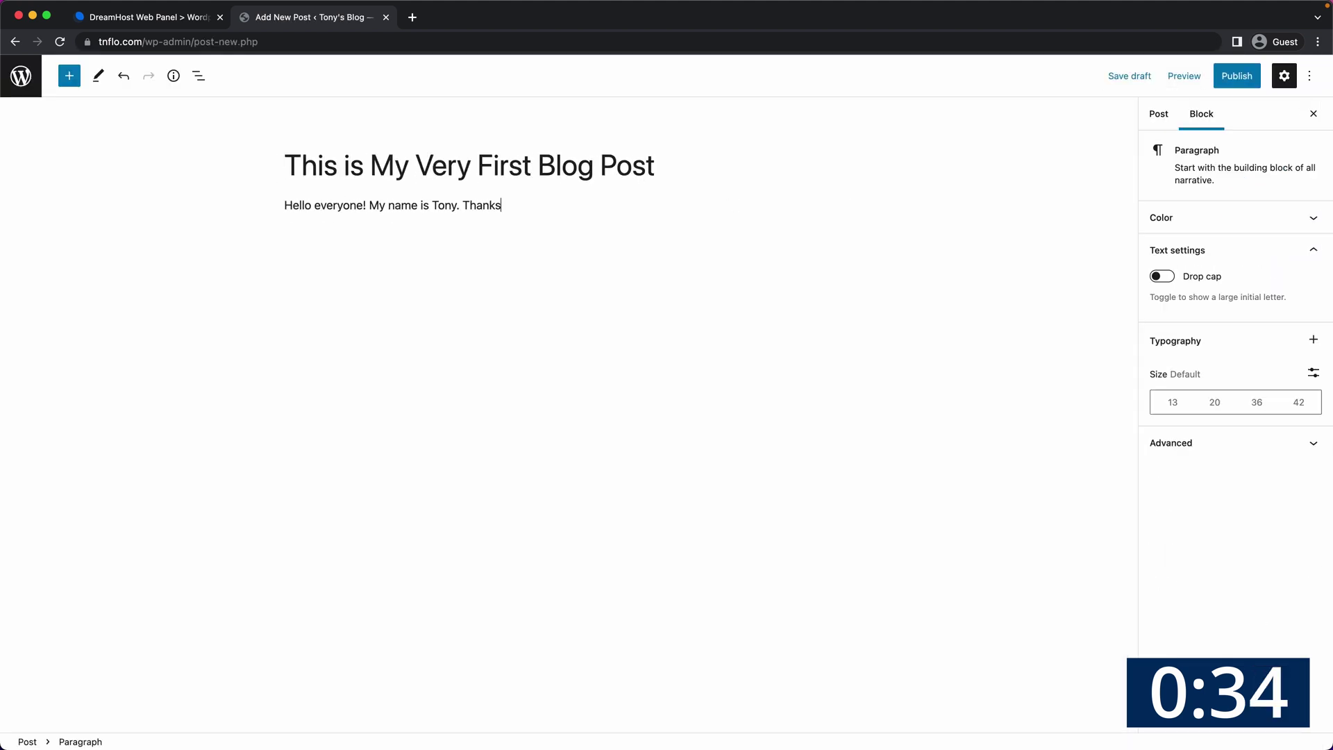
{"action": "type", "text": " for stopping by my brand new blog."}
{"action": "key", "text": "Return"}
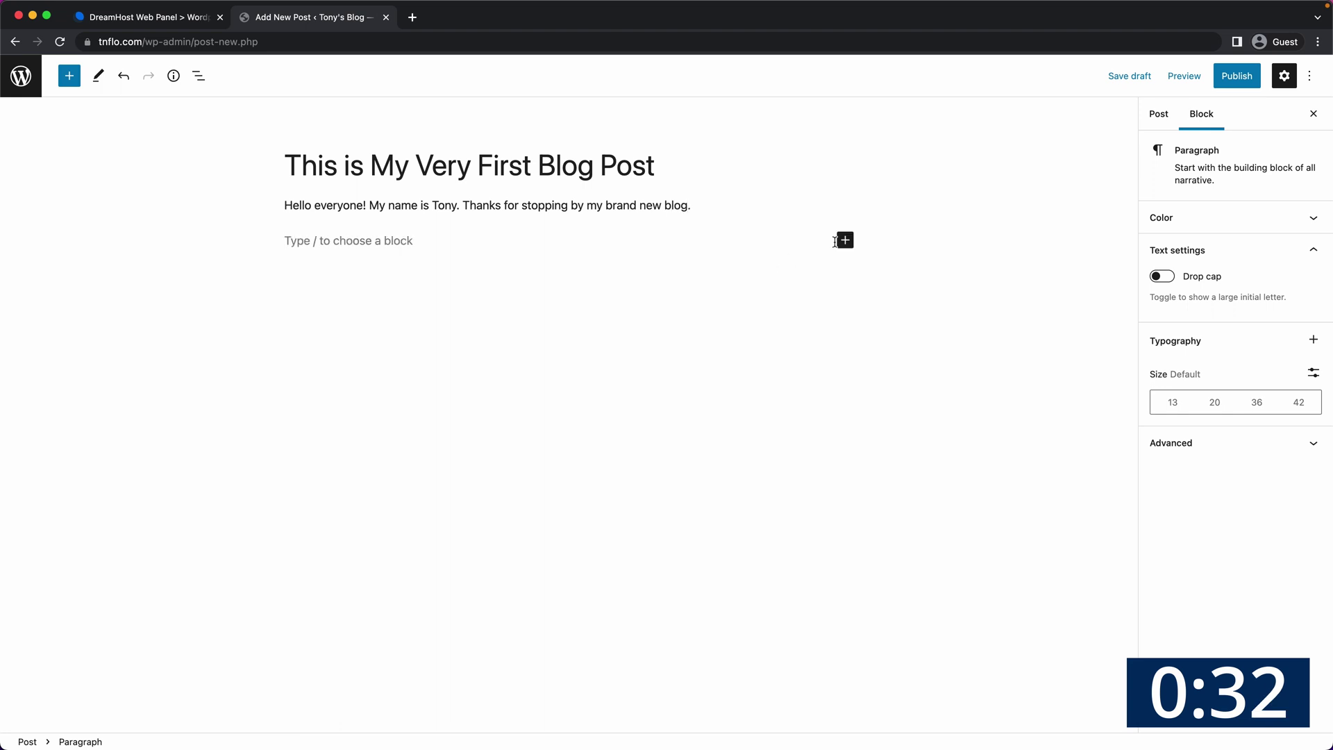
Insert an Image block holding the kangaroo photo
{"action": "left_click", "coordinate": [845, 241]}
{"action": "left_click", "coordinate": [937, 355]}
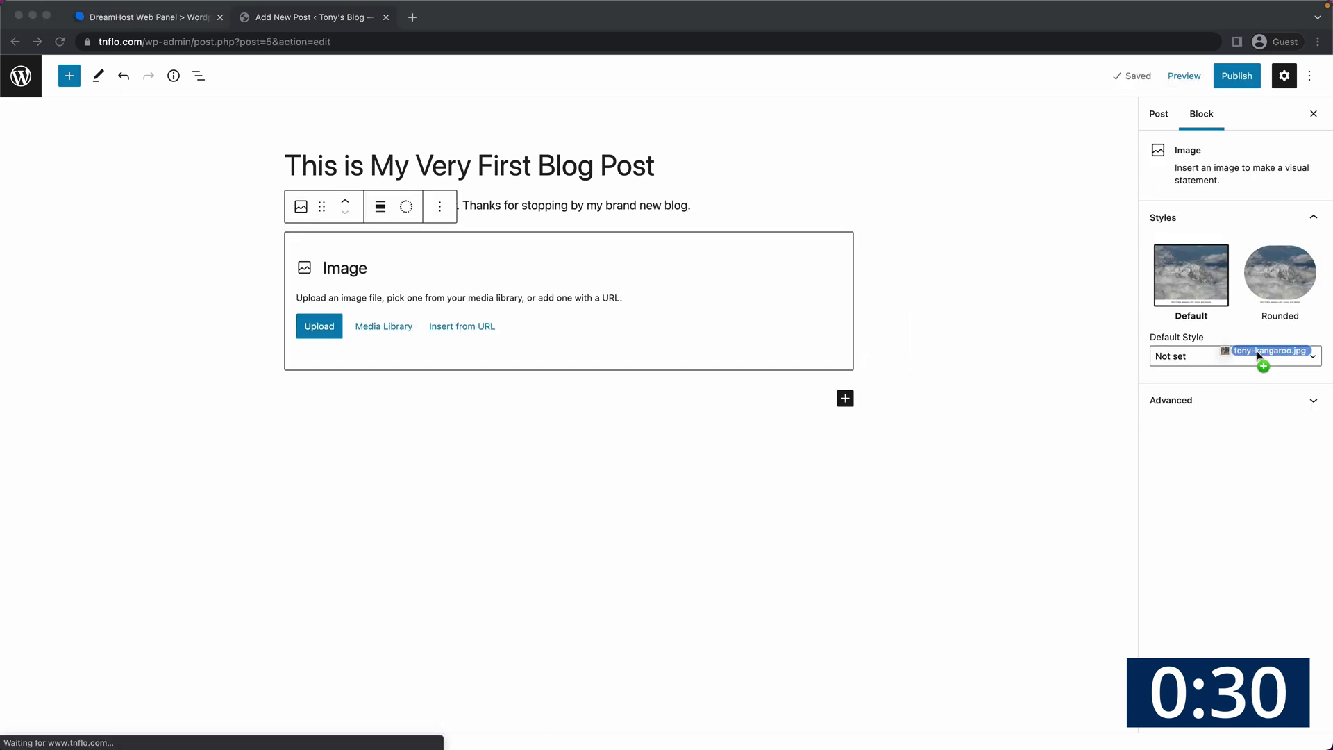
{"action": "left_click_drag", "start_coordinate": [1261, 352], "coordinate": [470, 333]}
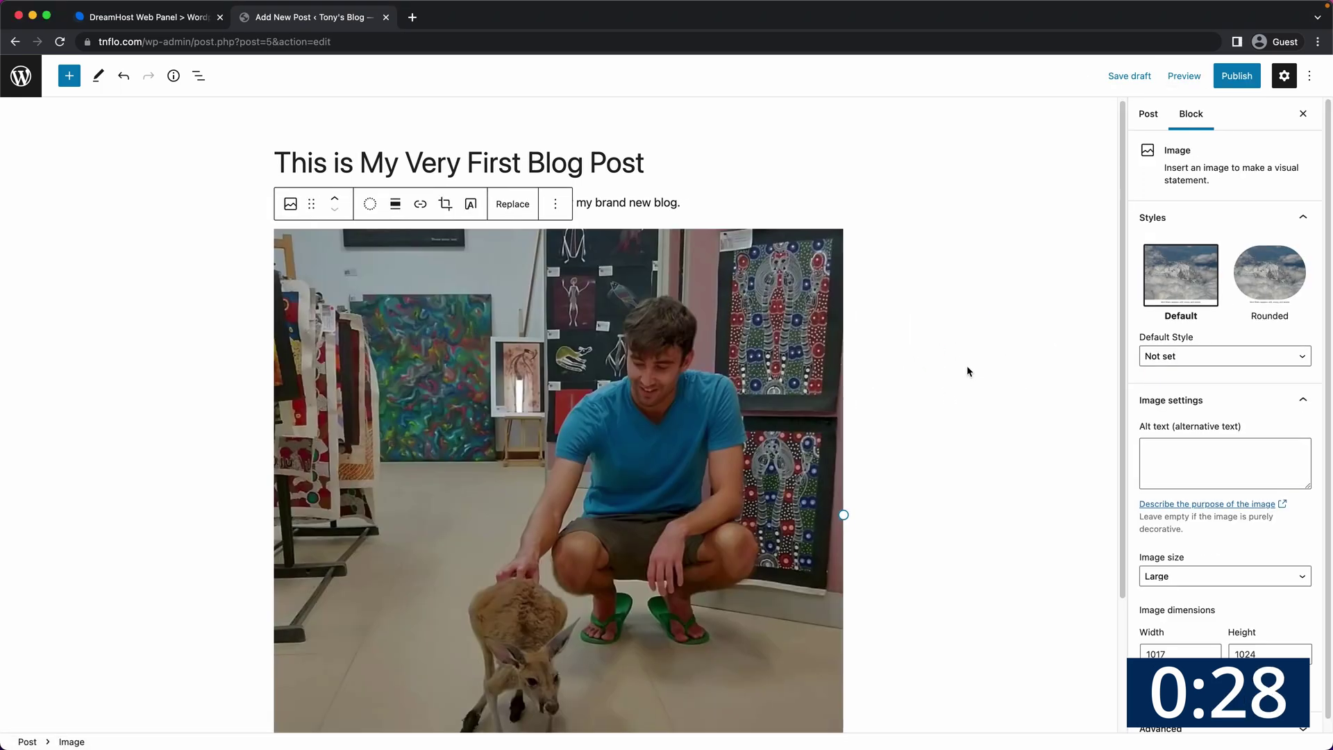
{"action": "scroll", "coordinate": [967, 365], "scroll_direction": "down", "scroll_amount": 2}
Add a paragraph below the photo about posting a new blog entry every week
{"action": "left_click", "coordinate": [835, 699]}
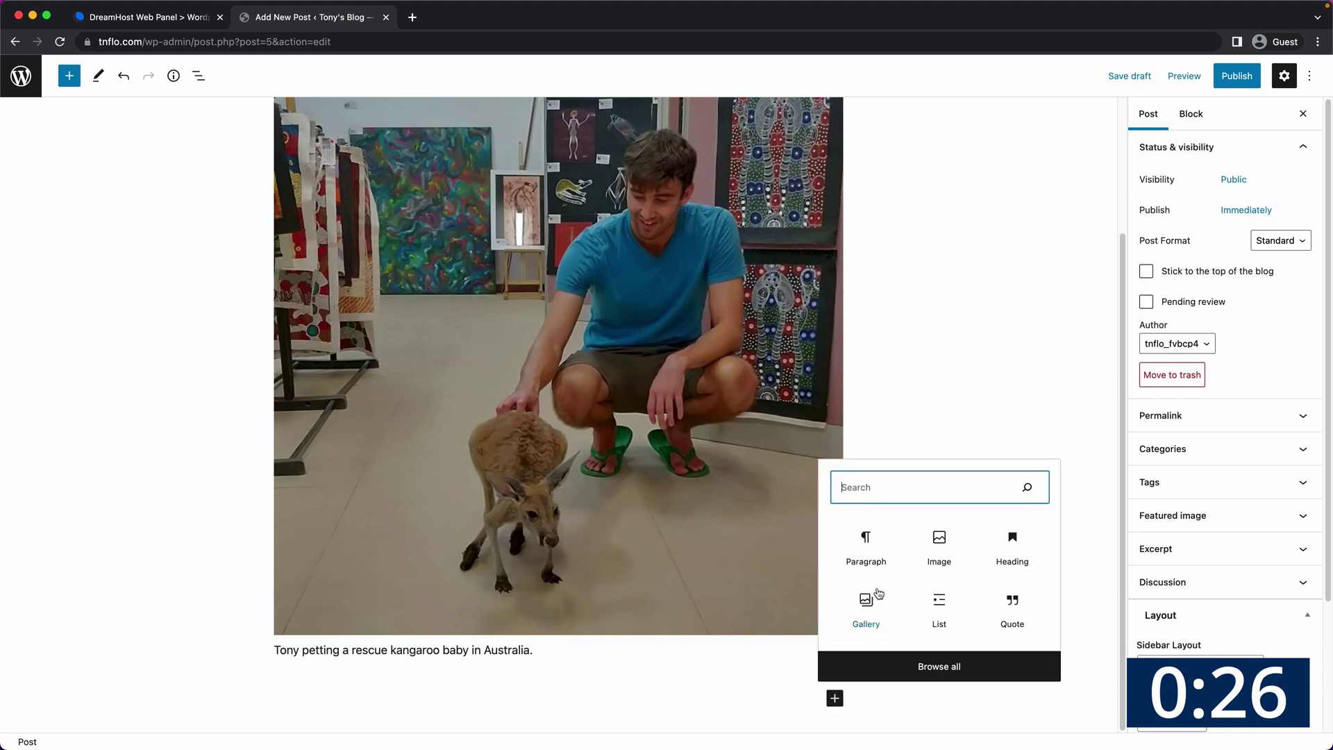
{"action": "left_click", "coordinate": [879, 563]}
{"action": "type", "text": "I plan to write a new blog post on here every single week, so check back frequently for all the latest from me. This will be a place where I share my travels, thoughts, and favorite things."}
{"action": "key", "text": "Return"}
Add a 'Final Thoughts' heading followed by 'You can find all of my social media links below:'
{"action": "left_click", "coordinate": [840, 697]}
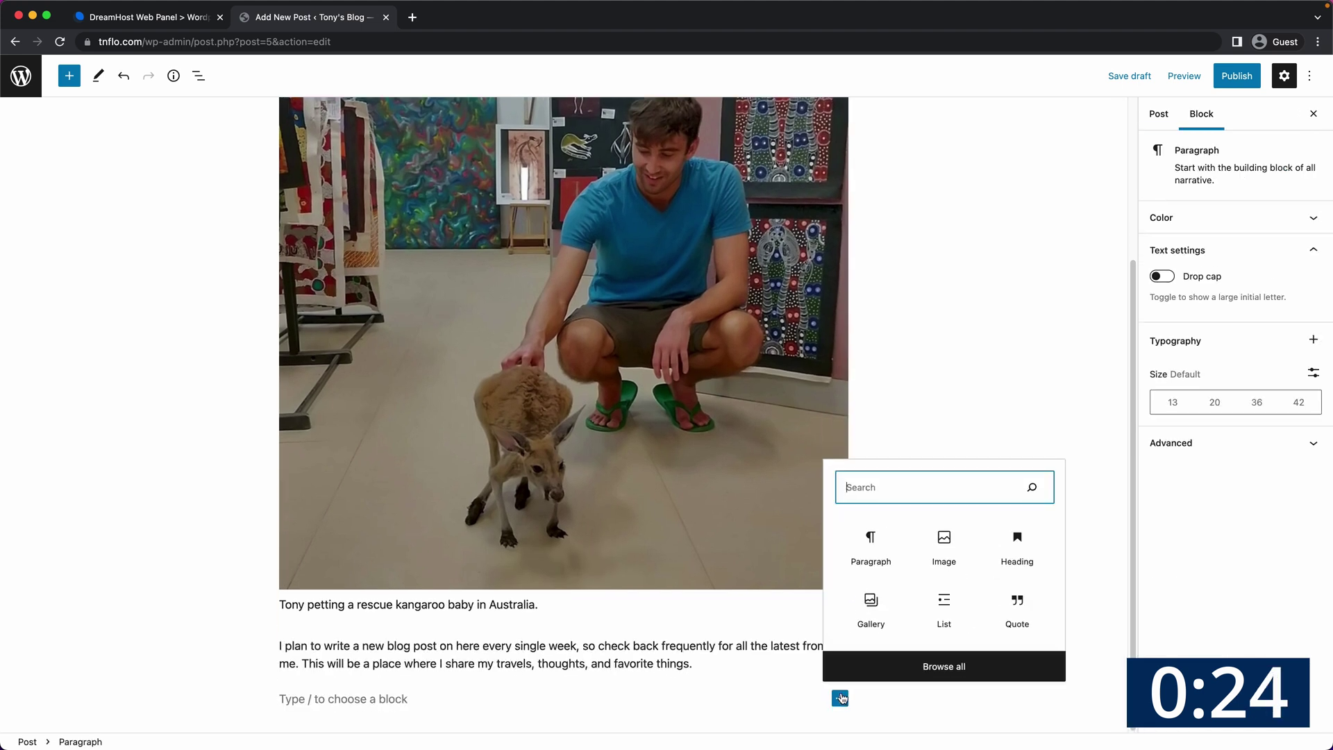
{"action": "left_click", "coordinate": [1017, 549]}
{"action": "type", "text": "Final Thoughts"}
{"action": "key", "text": "Return"}
{"action": "type", "text": "You can find all of my social media links below:"}
Add a bulleted list of YouTube and Twitter links and open the pre-publish check
{"action": "key", "text": "Return"}
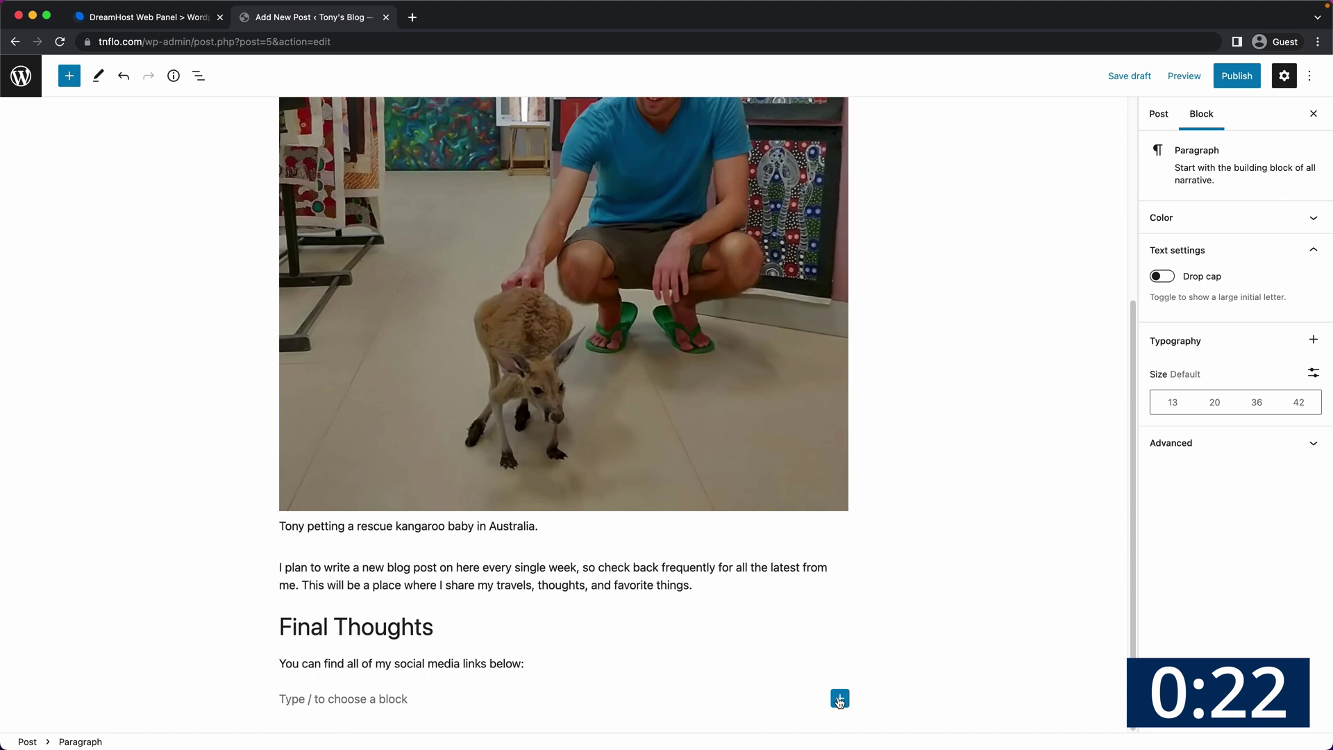
{"action": "left_click", "coordinate": [840, 699]}
{"action": "left_click", "coordinate": [944, 611]}
{"action": "type", "text": "https://youtube.com/tonyteachestech"}
{"action": "key", "text": "Return"}
{"action": "type", "text": "https://twitter.com/tonyteachestech"}
{"action": "key", "text": "shift+Home"}
{"action": "key", "text": "ctrl+k"}
{"action": "type", "text": "https://twitter.com/tonyteachestech"}
{"action": "key", "text": "Return"}
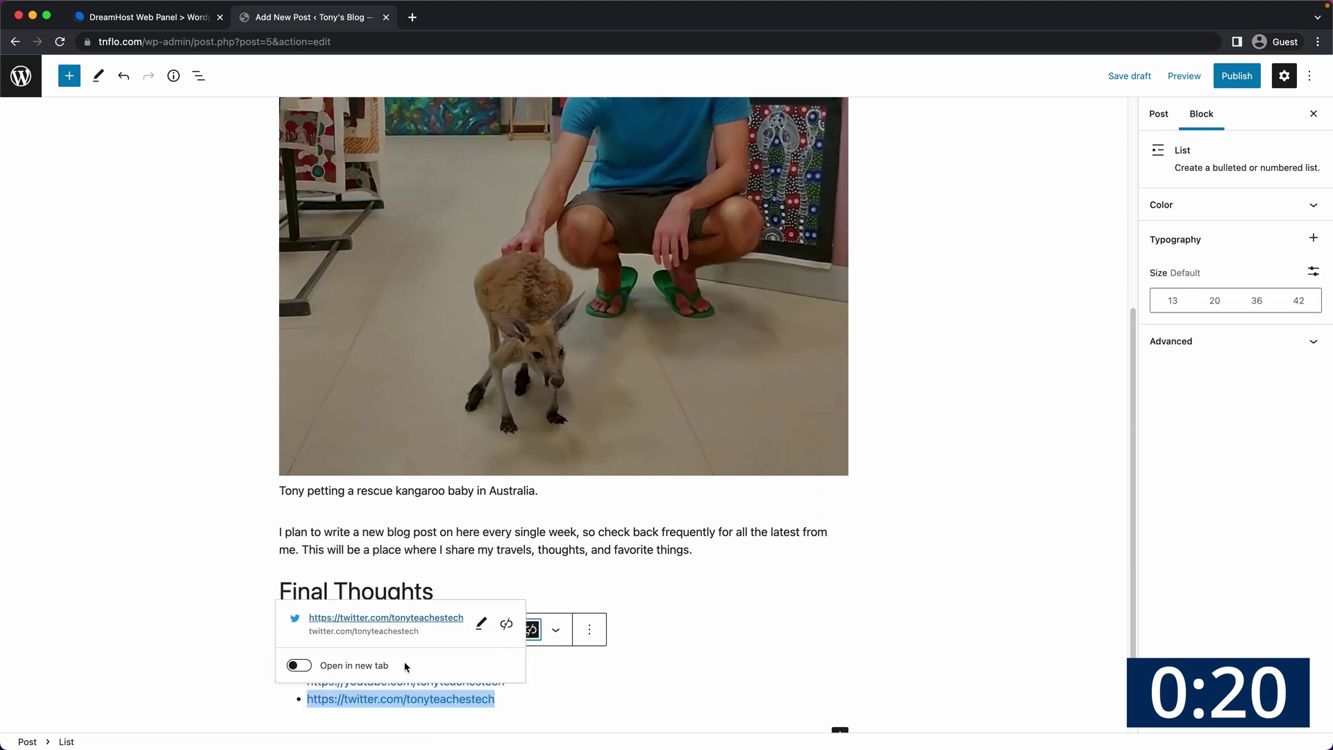
{"action": "key", "text": "Escape"}
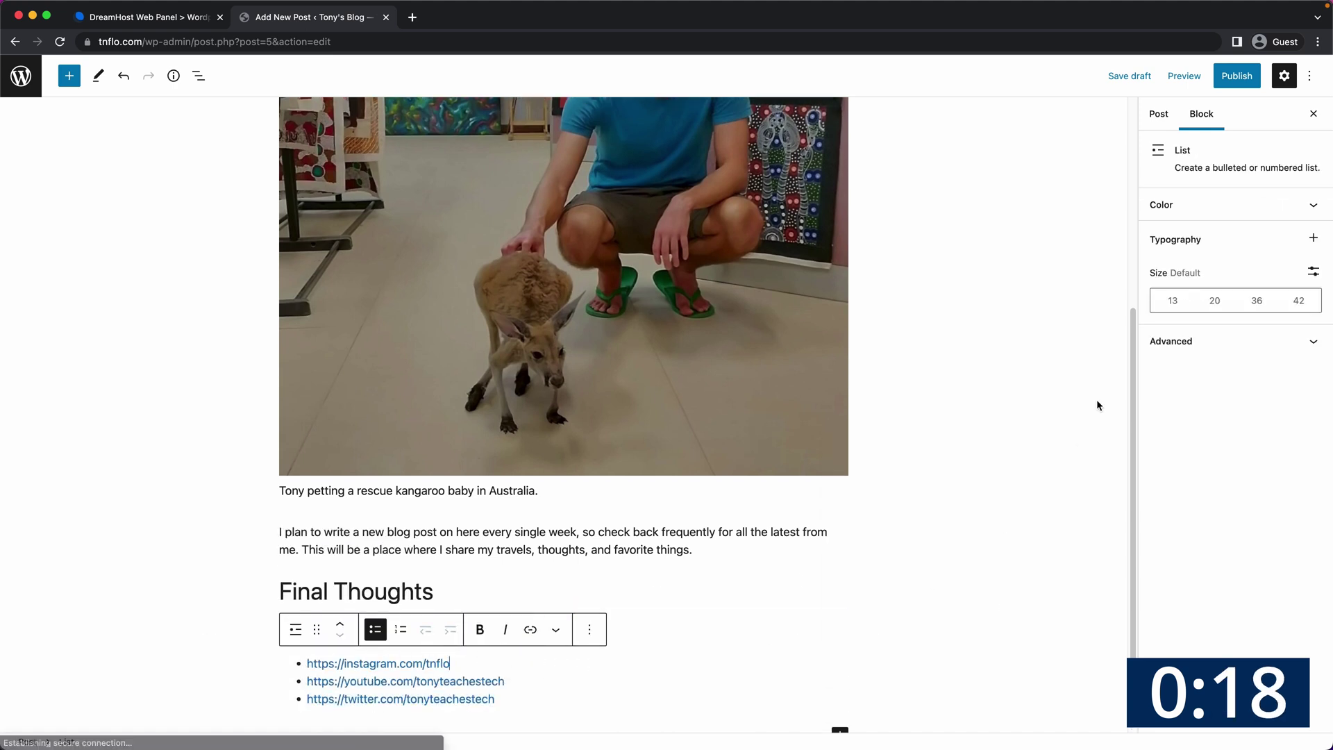
{"action": "left_click", "coordinate": [1237, 77]}
Publish the post and look over the live page on the site
{"action": "left_click", "coordinate": [1212, 77]}
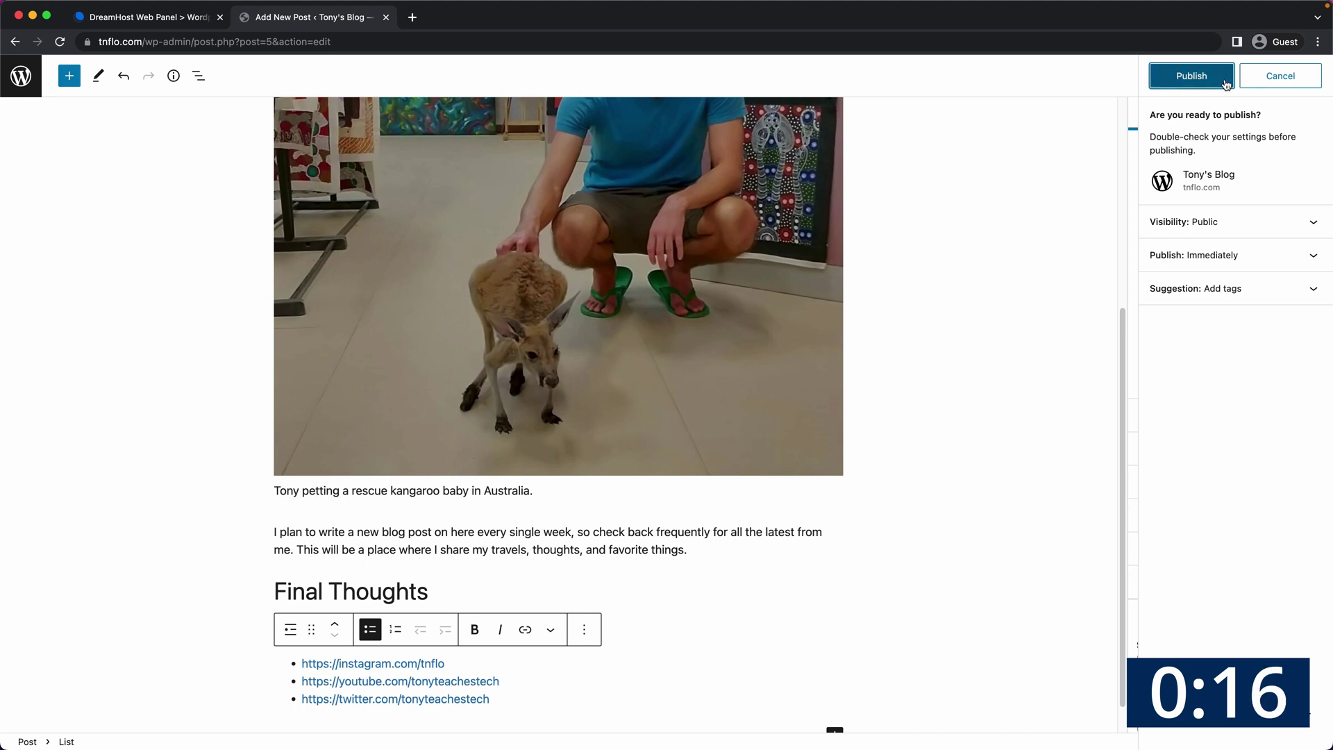
{"action": "left_click", "coordinate": [152, 705]}
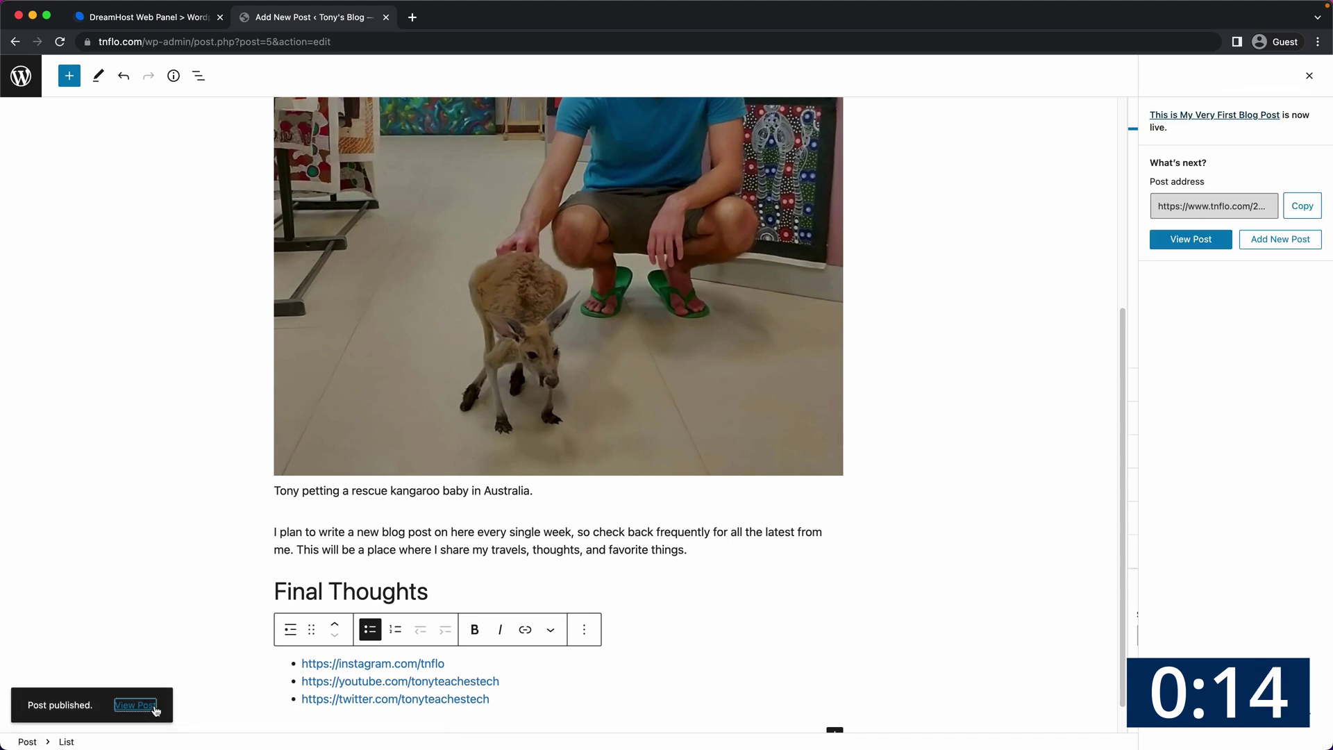
{"action": "scroll", "coordinate": [158, 701], "scroll_direction": "down", "scroll_amount": 3}
{"action": "scroll", "coordinate": [158, 702], "scroll_direction": "down", "scroll_amount": 3}
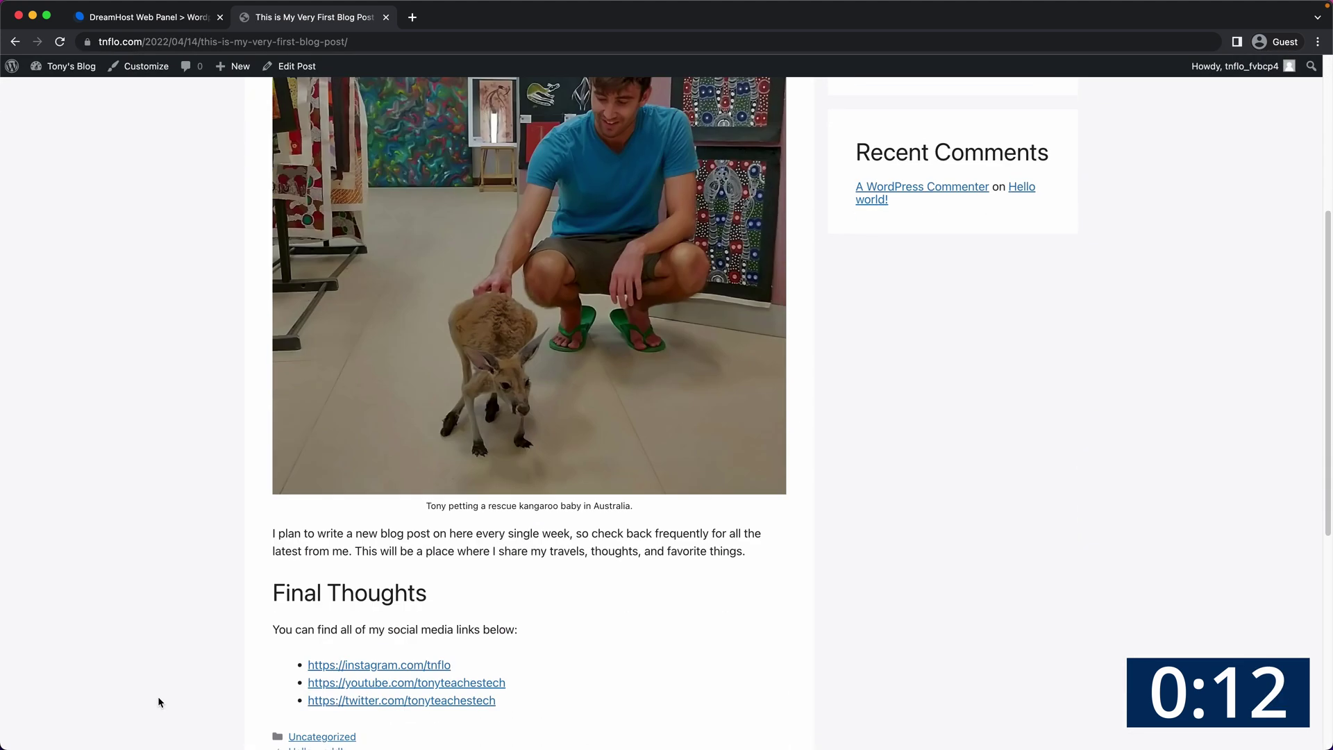
{"action": "scroll", "coordinate": [158, 702], "scroll_direction": "down", "scroll_amount": 3}
{"action": "scroll", "coordinate": [158, 702], "scroll_direction": "up", "scroll_amount": 10}
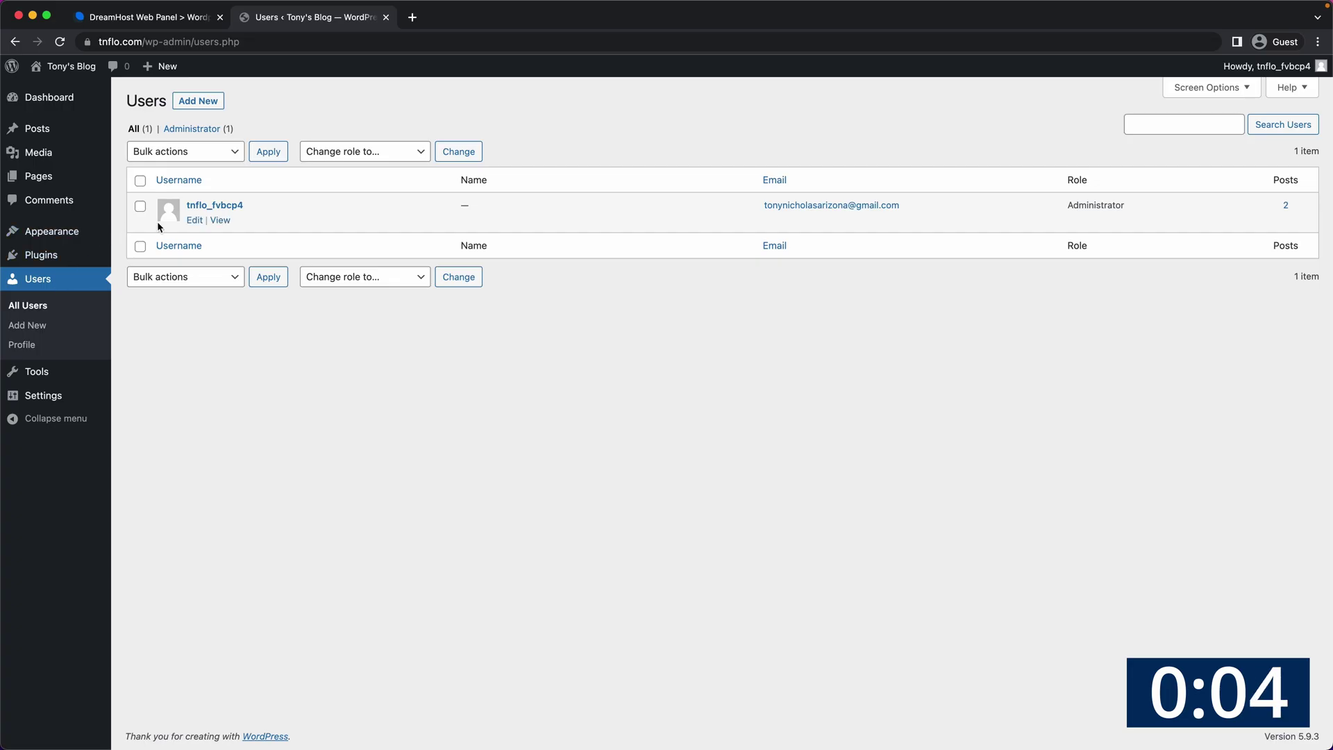
In the user profile, set a nickname and display it publicly as the author name
{"action": "left_click", "coordinate": [195, 220]}
{"action": "scroll", "coordinate": [337, 389], "scroll_direction": "down", "scroll_amount": 5}
{"action": "left_click", "coordinate": [337, 386]}
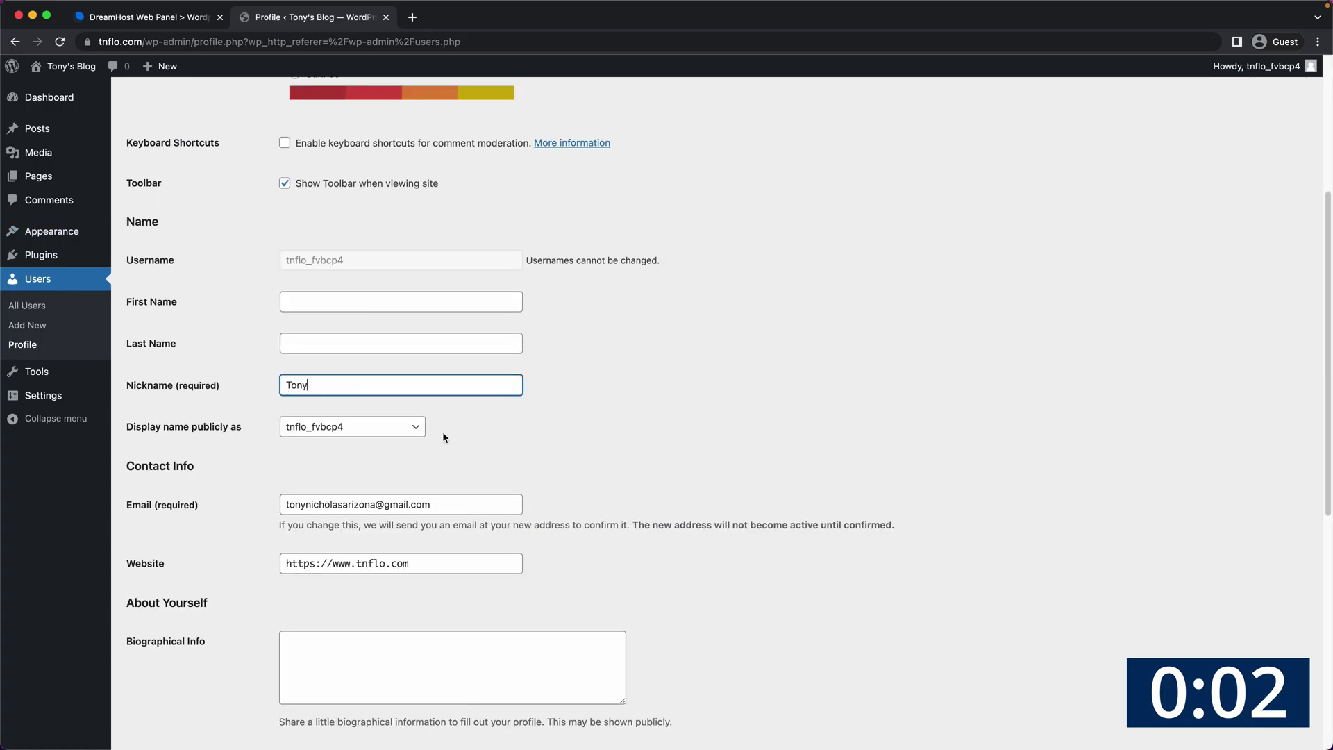
{"action": "left_click", "coordinate": [409, 427]}
{"action": "left_click", "coordinate": [389, 444]}
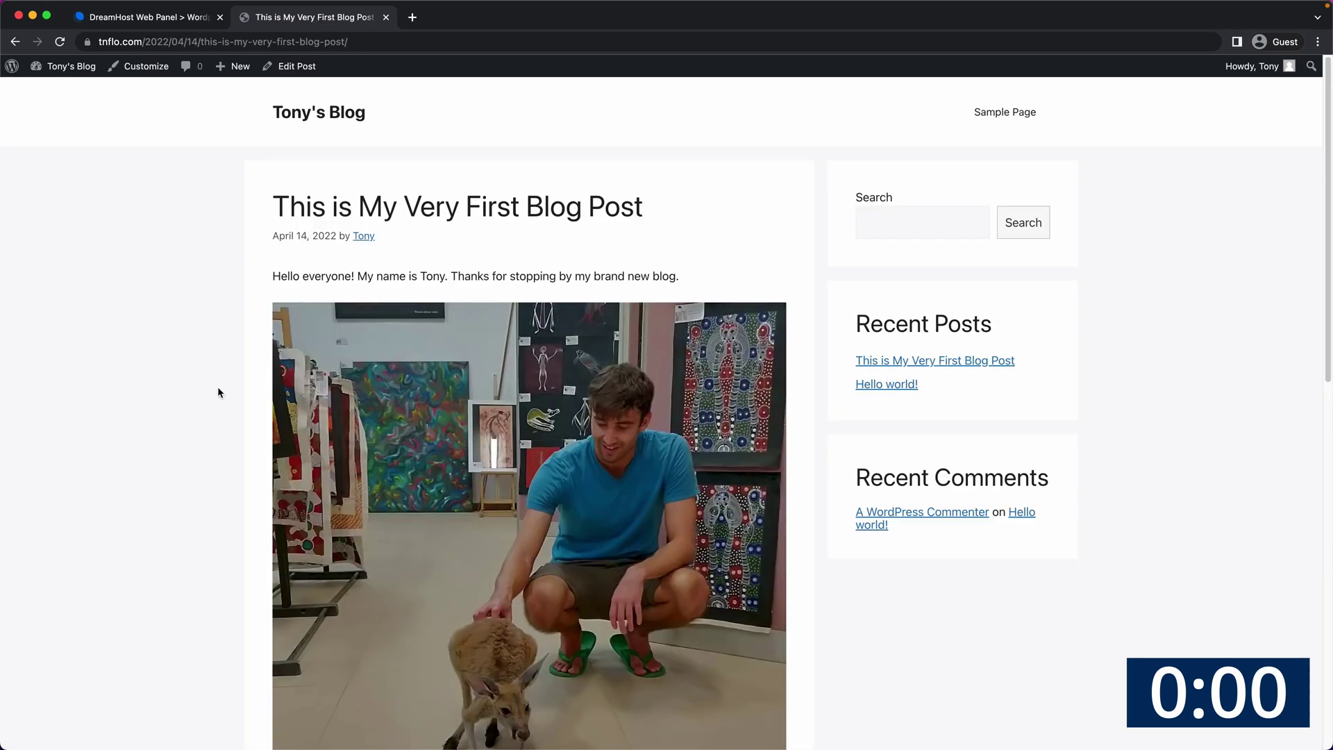